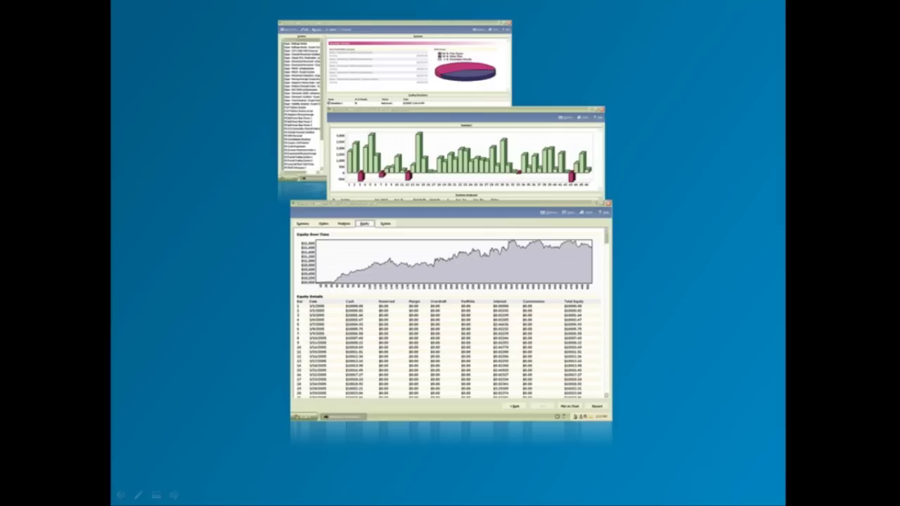
Step: Advance the presentation two slides to the Power Tools slide on The Explorer
key("Right")
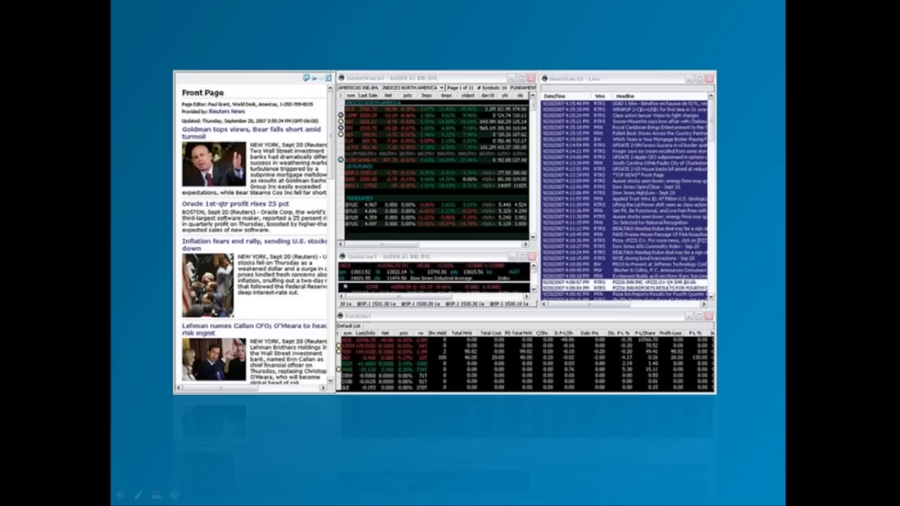
key("Right")
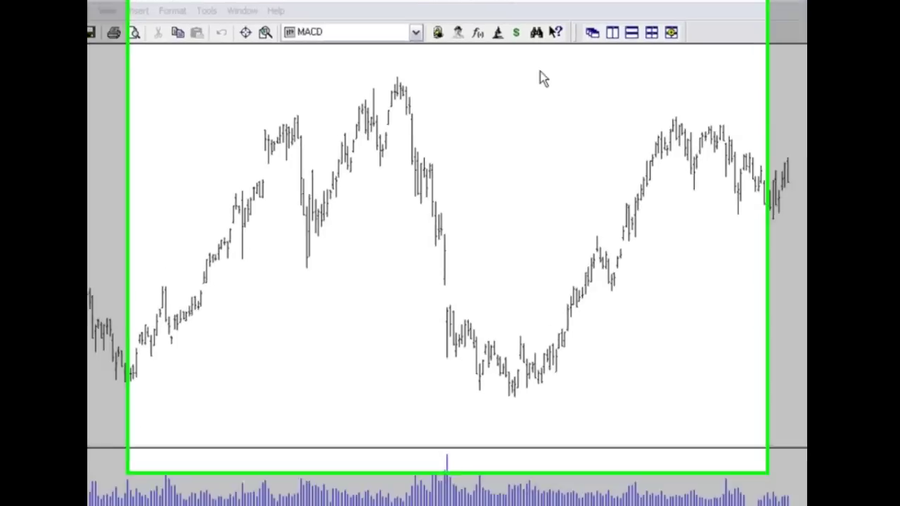
Step: Find Equis - MACD Buy Signal in The Explorer's list and start exploring with it
left_click(550, 28)
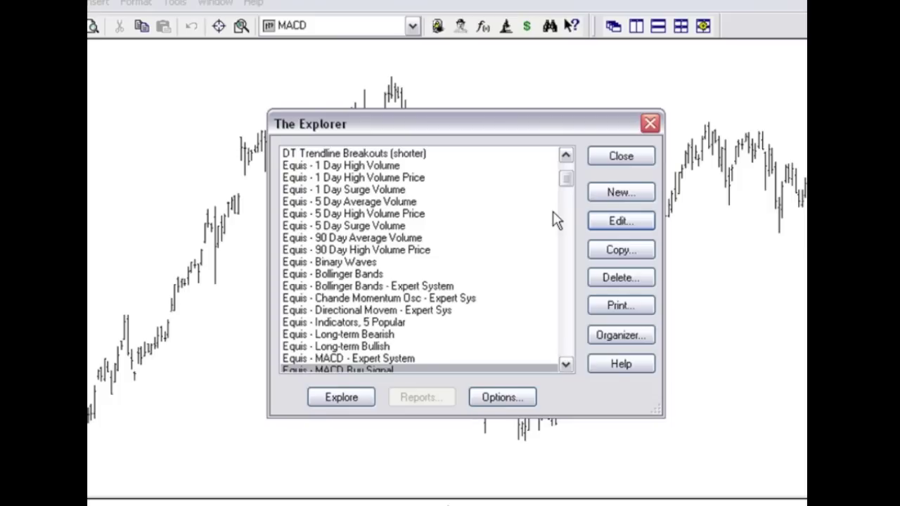
mouse_move(567, 185)
left_mouse_down()
mouse_move(568, 177)
mouse_move(570, 271)
mouse_move(564, 176)
left_mouse_up()
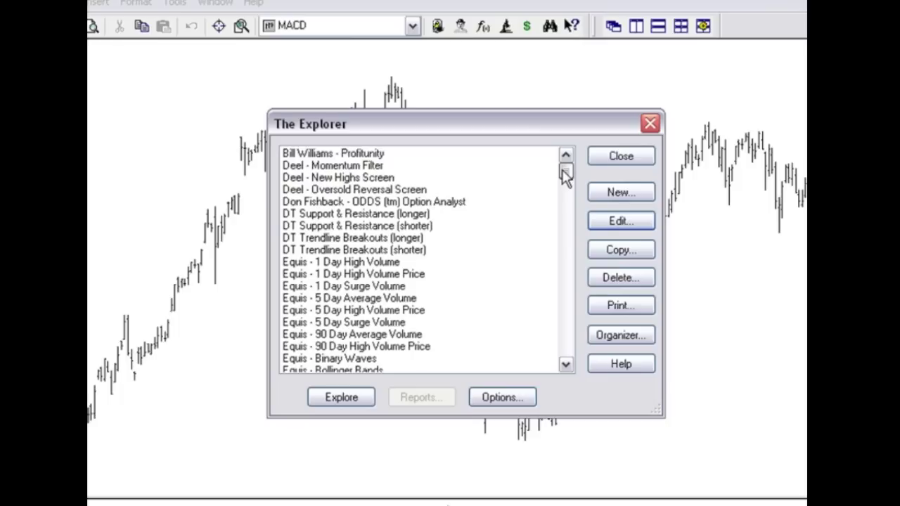
left_click_drag(567, 176, 566, 181)
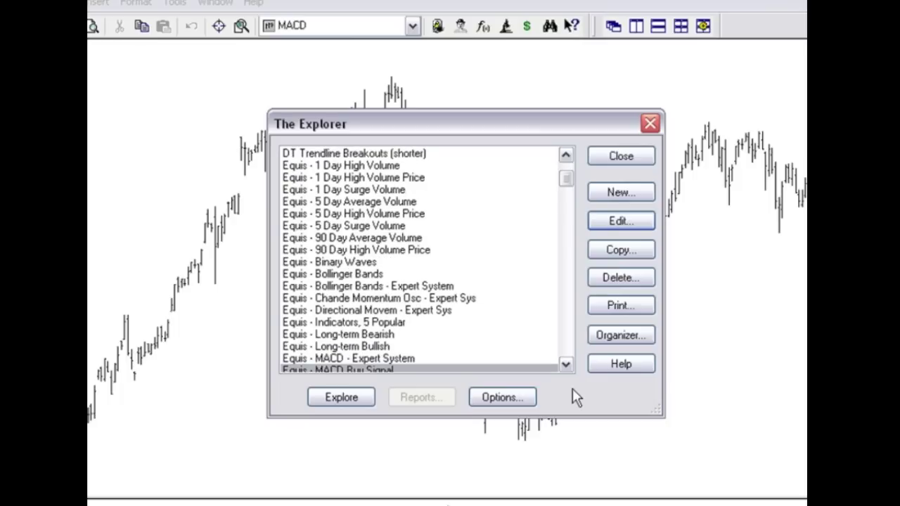
left_click(567, 366)
left_click(567, 366)
left_click(567, 366)
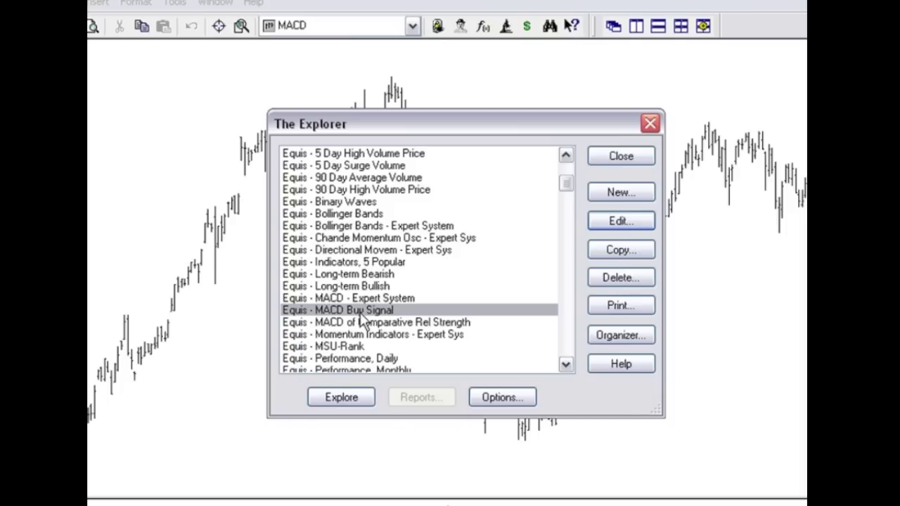
left_click(342, 398)
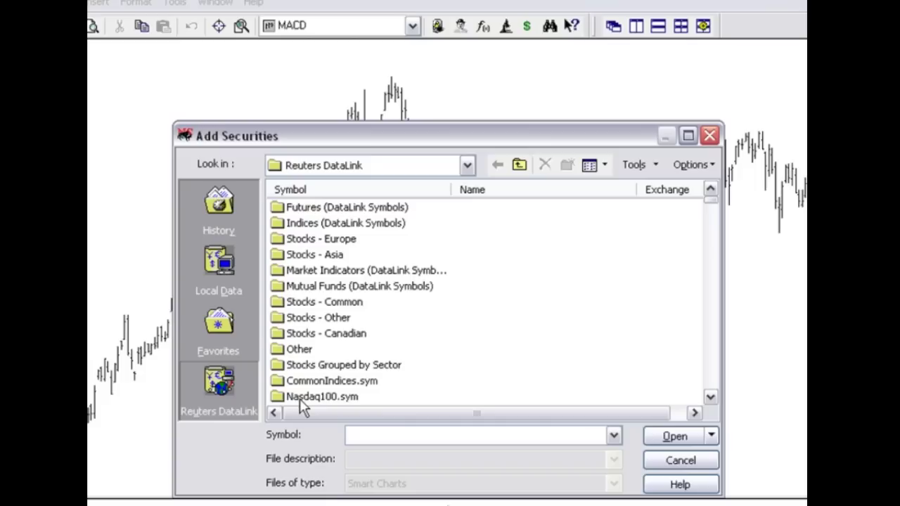
Step: Add all securities in Local Data's MetaStock Data S&P500 folder to the exploration
left_click(238, 269)
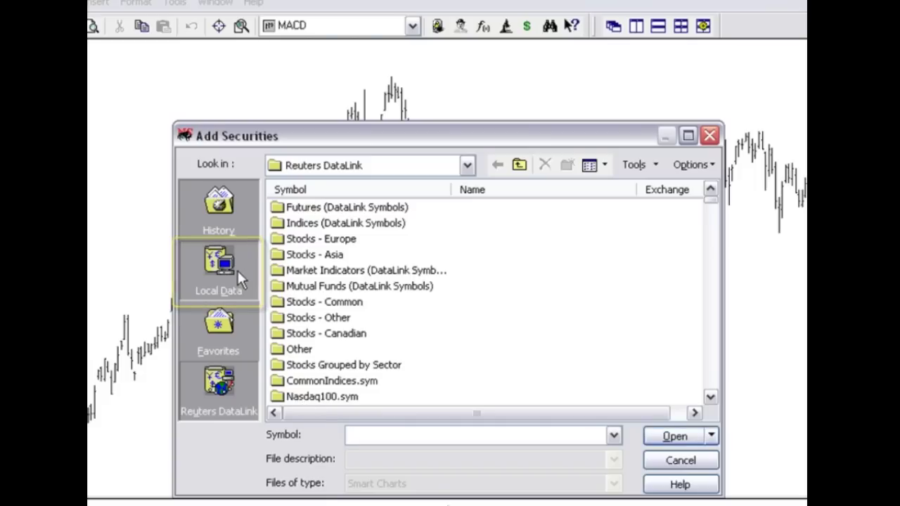
left_click(519, 165)
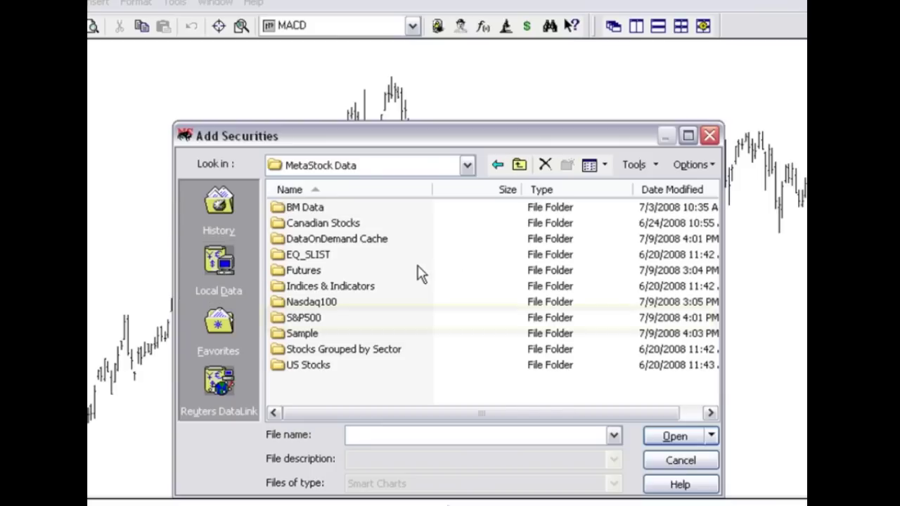
double_click(309, 319)
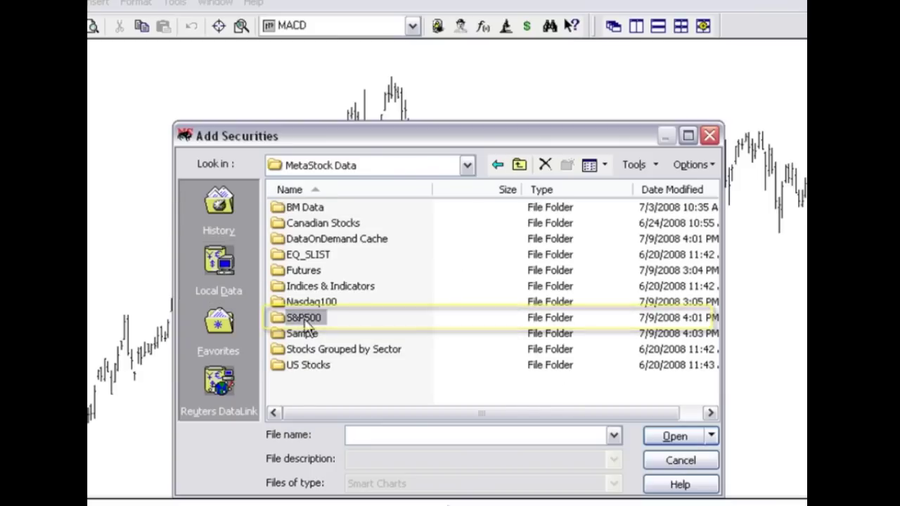
left_click(635, 165)
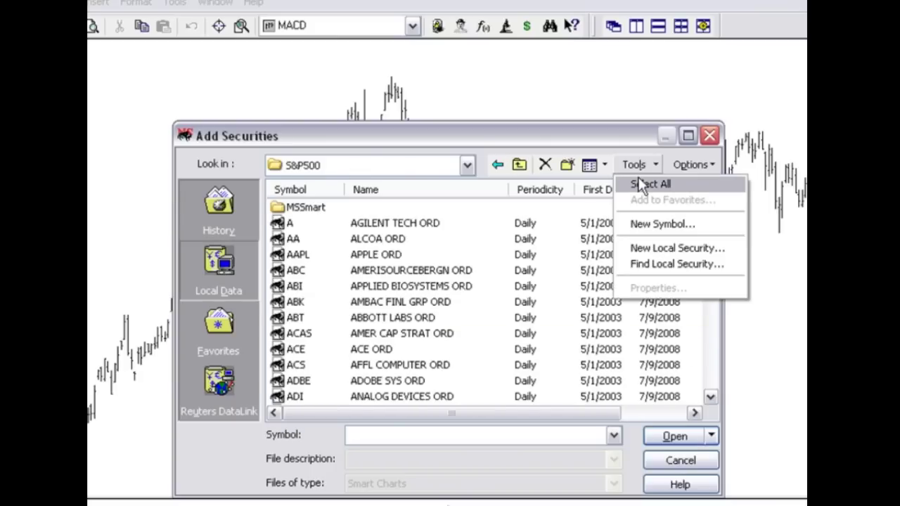
left_click(640, 185)
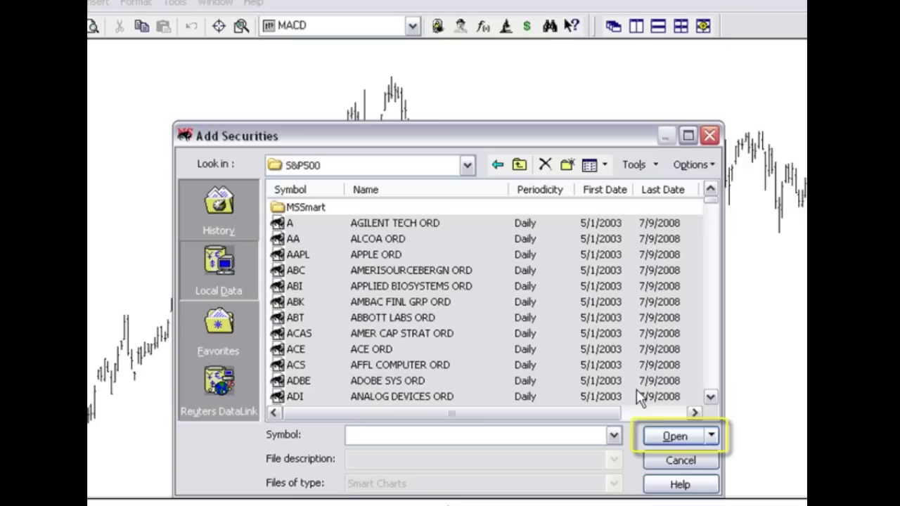
left_click(675, 437)
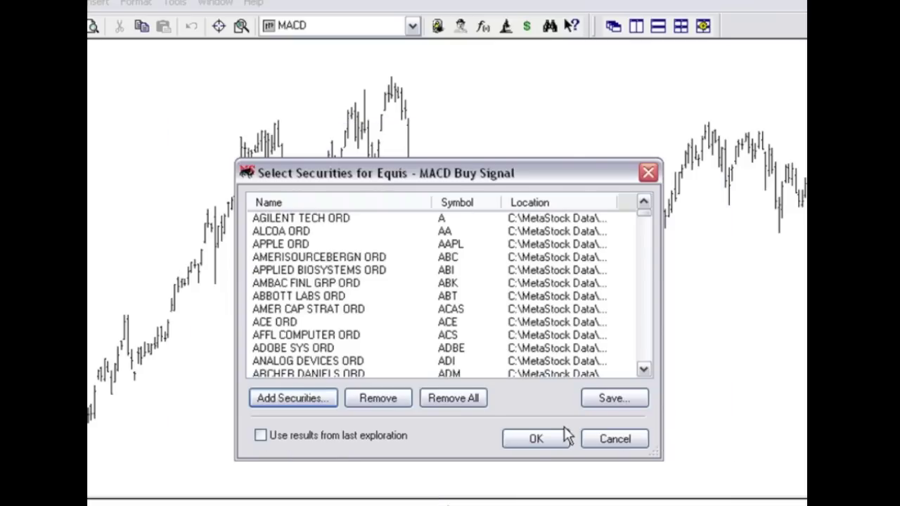
Step: Scan the 499 S&P500 securities (478 rejected) and view the results report
left_click(536, 440)
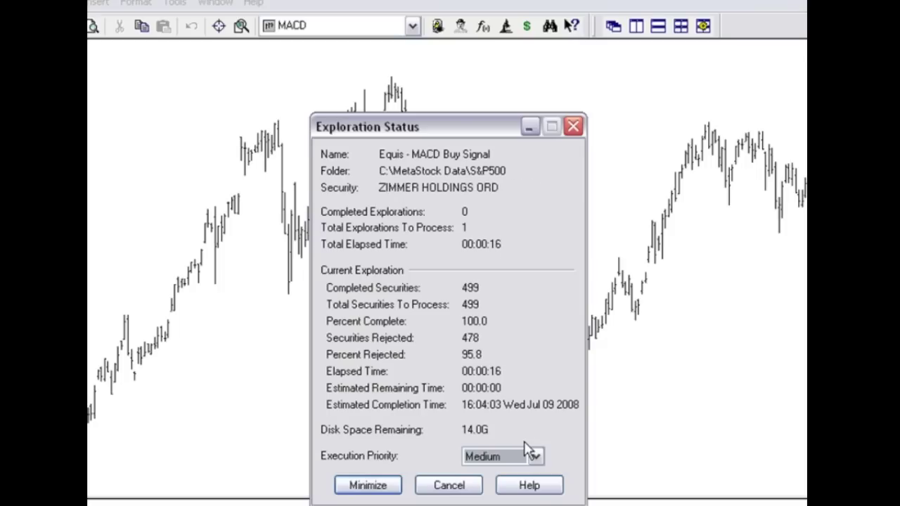
left_click(444, 351)
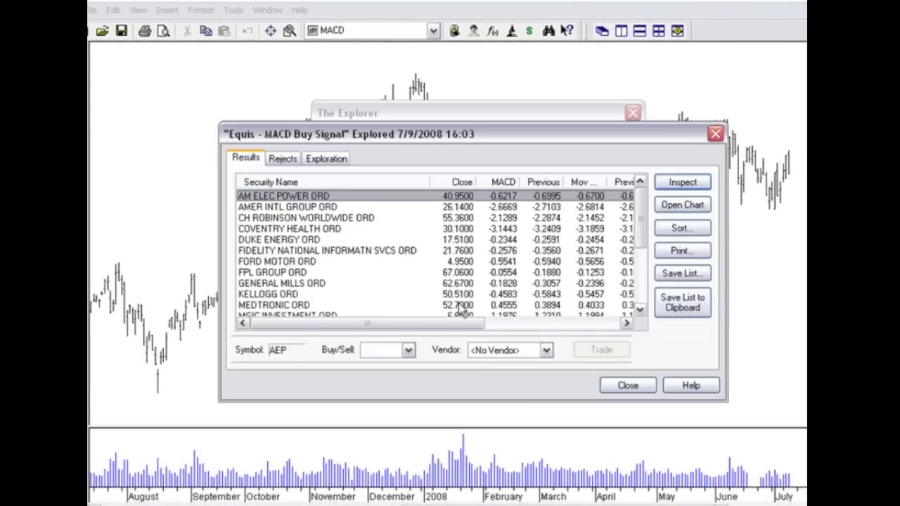
Step: Chart the five results from DUKE ENERGY through GENERAL MILLS, then close the report
left_click_drag(642, 218, 642, 189)
left_click(297, 239)
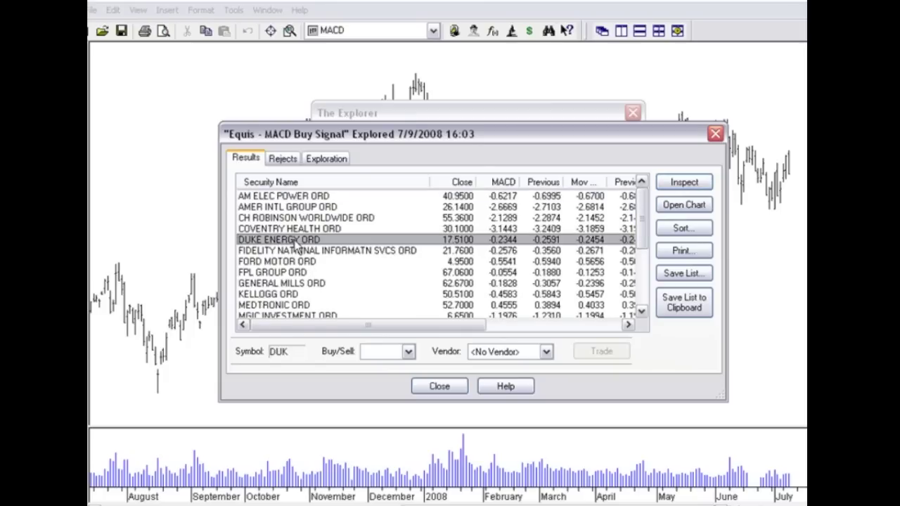
left_click(303, 283, "shift")
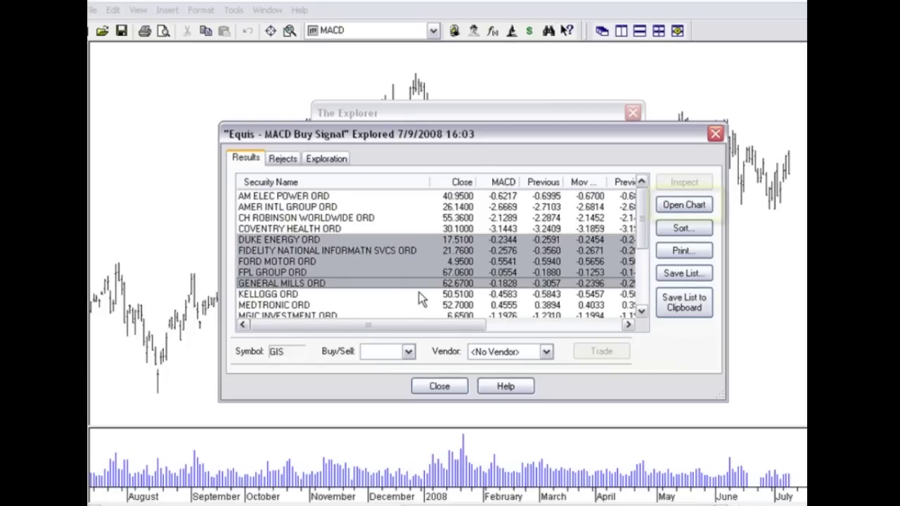
left_click(665, 205)
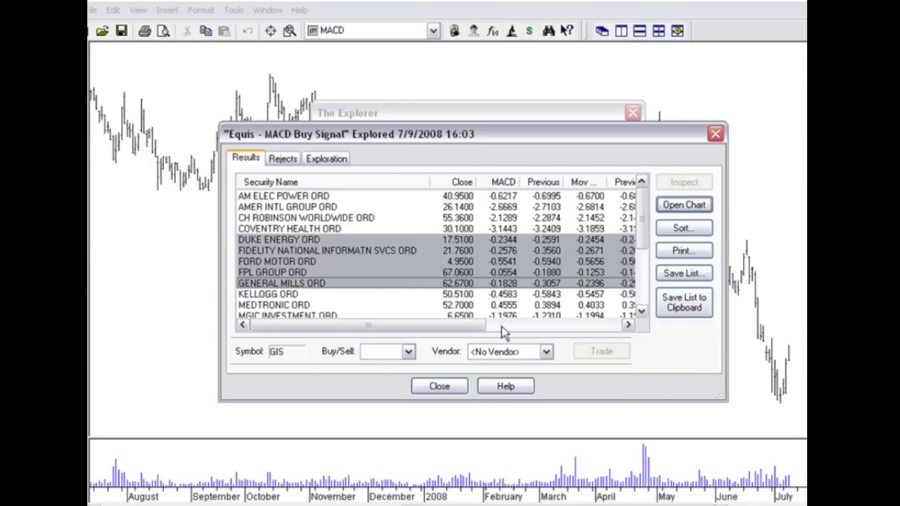
left_click(436, 392)
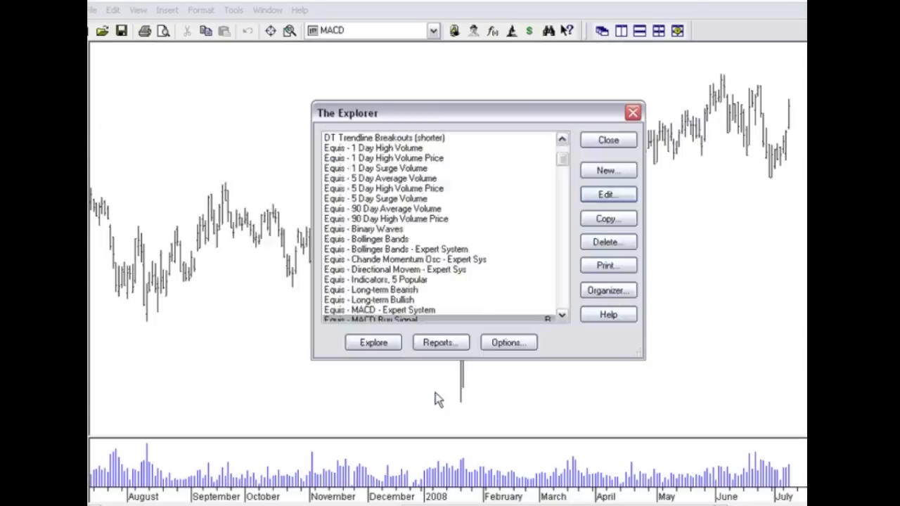
Step: Close The Explorer and maximize the General Mills (GIS) chart
left_click(602, 143)
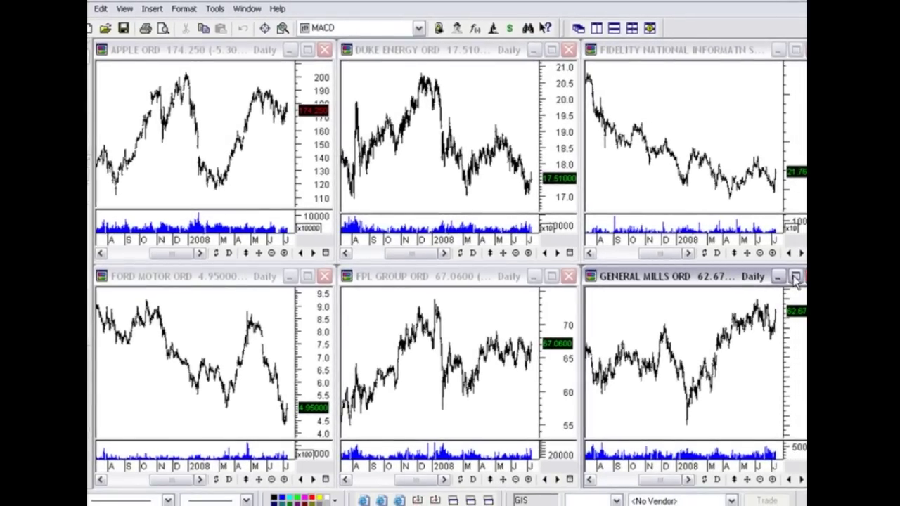
double_click(773, 275)
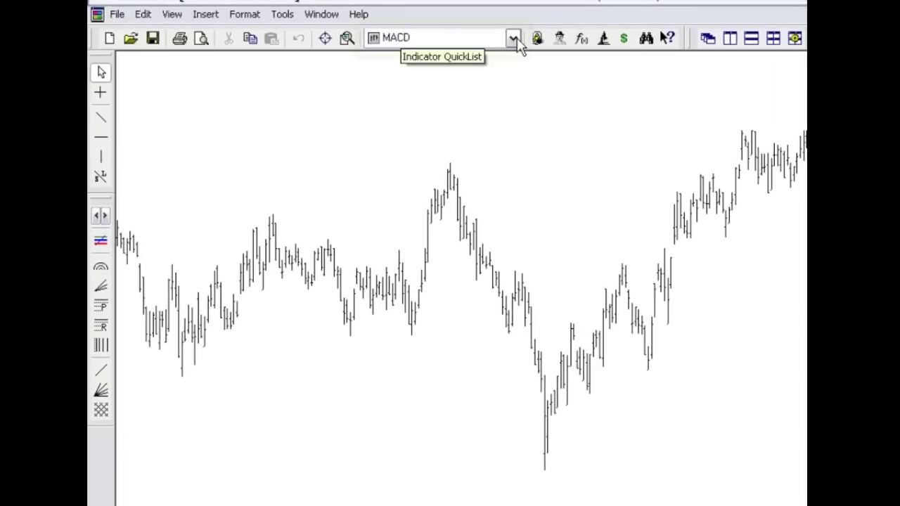
Step: Add MACD from the Indicator QuickList under the GIS bars and enlarge its pane
left_click(514, 40)
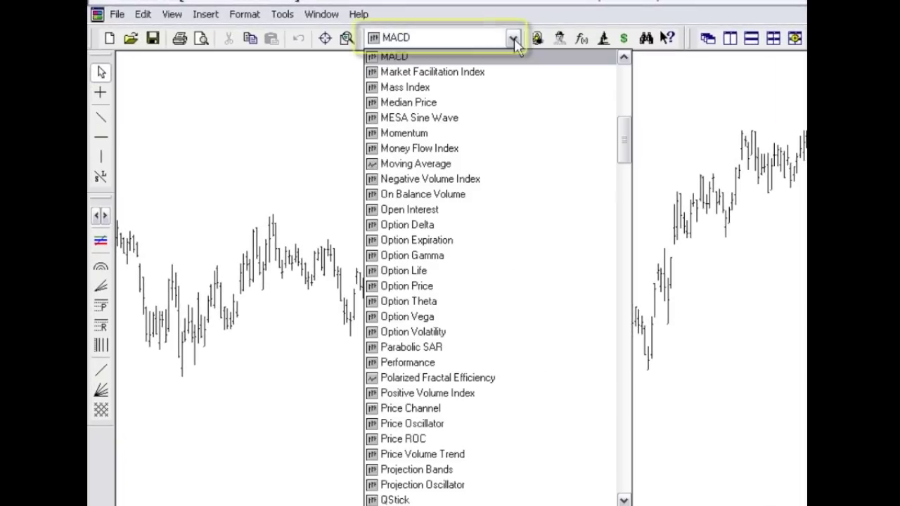
left_click(623, 57)
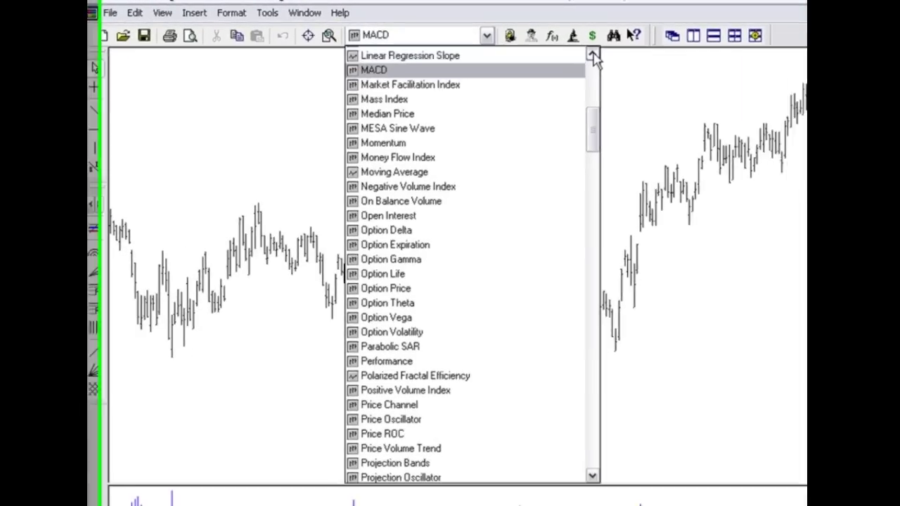
left_click(593, 57)
left_click(593, 56)
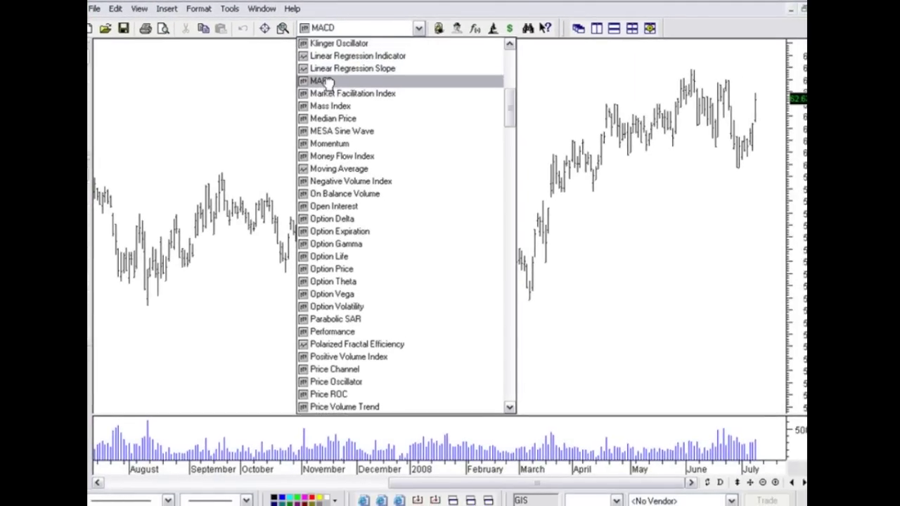
left_click(327, 82)
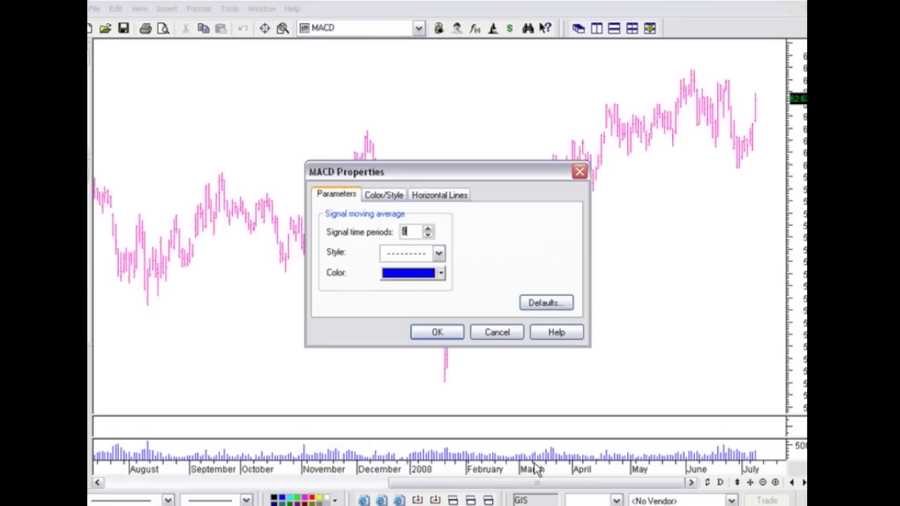
left_click(447, 334)
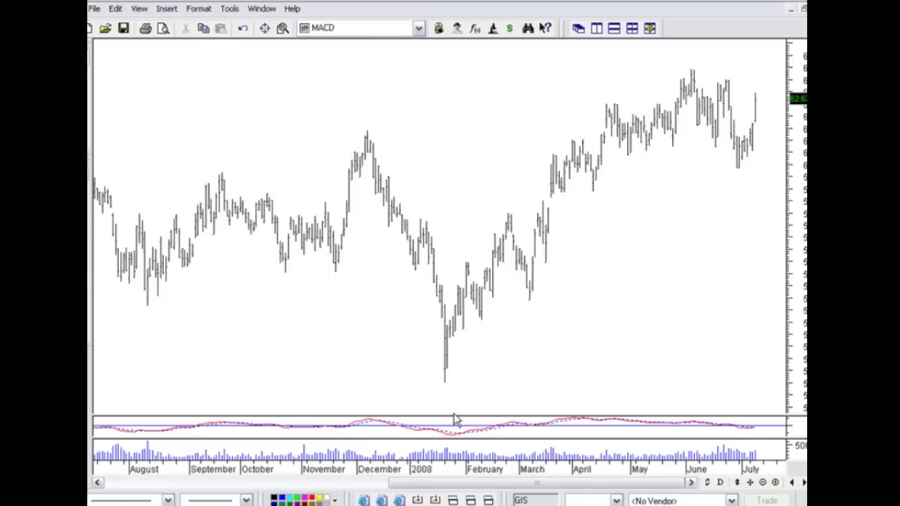
left_click_drag(452, 415, 471, 357)
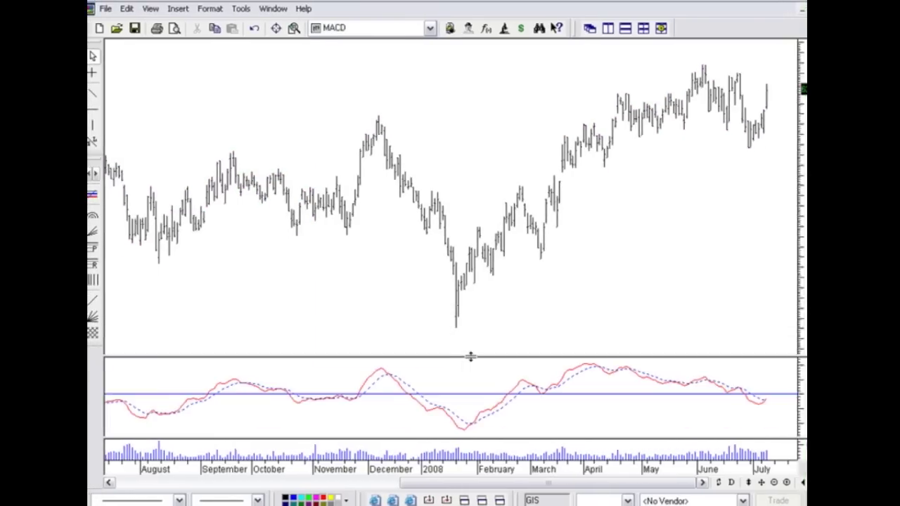
left_click(523, 395)
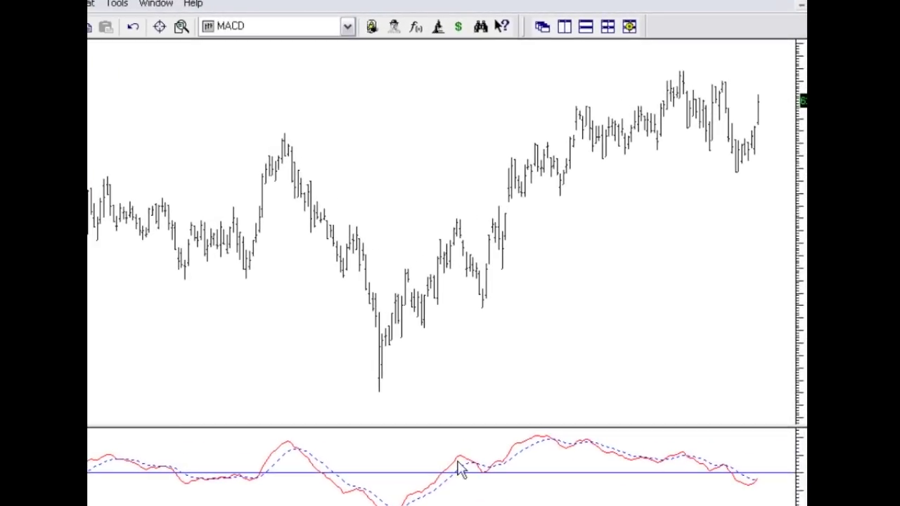
Step: Open Help from the MACD line's context menu to show the MACD Interpretation topic
right_click(454, 471)
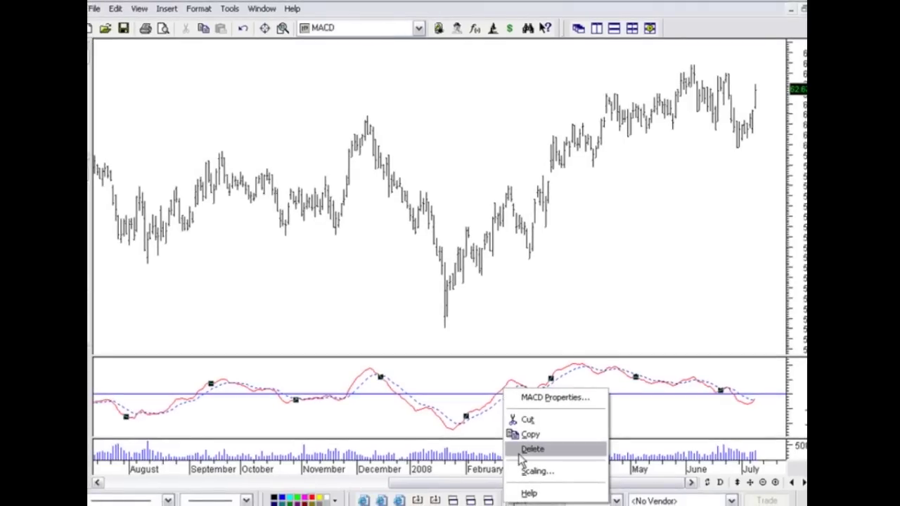
left_click(527, 495)
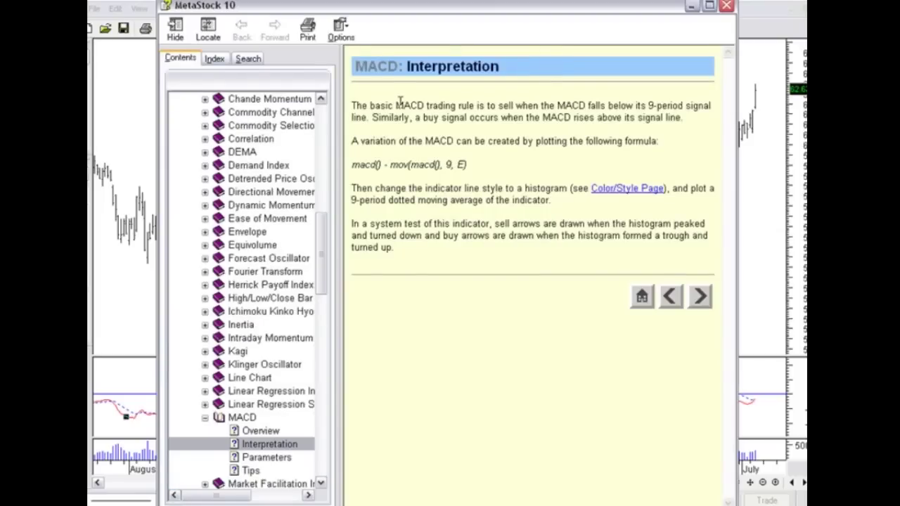
Step: Read the MACD Overview help topic, close help, and deselect the MACD line
left_click_drag(371, 105, 462, 204)
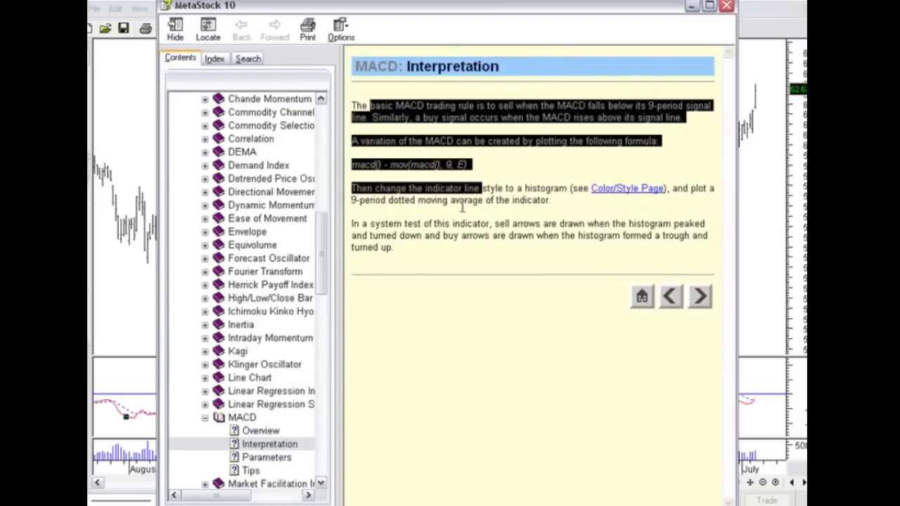
left_click(255, 432)
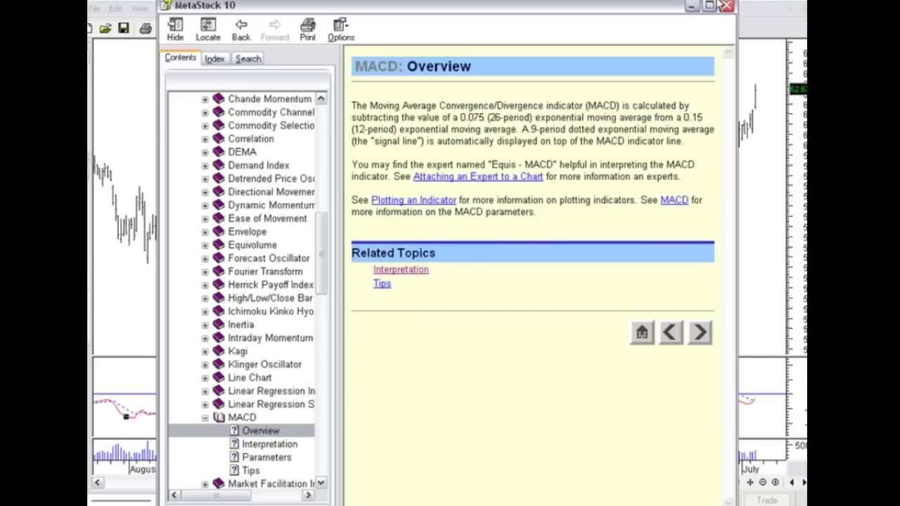
left_click(727, 7)
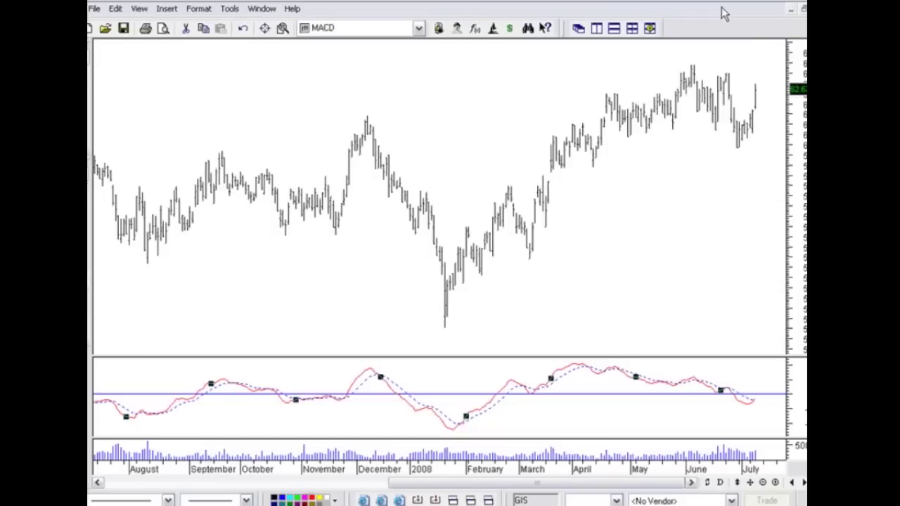
left_click(495, 135)
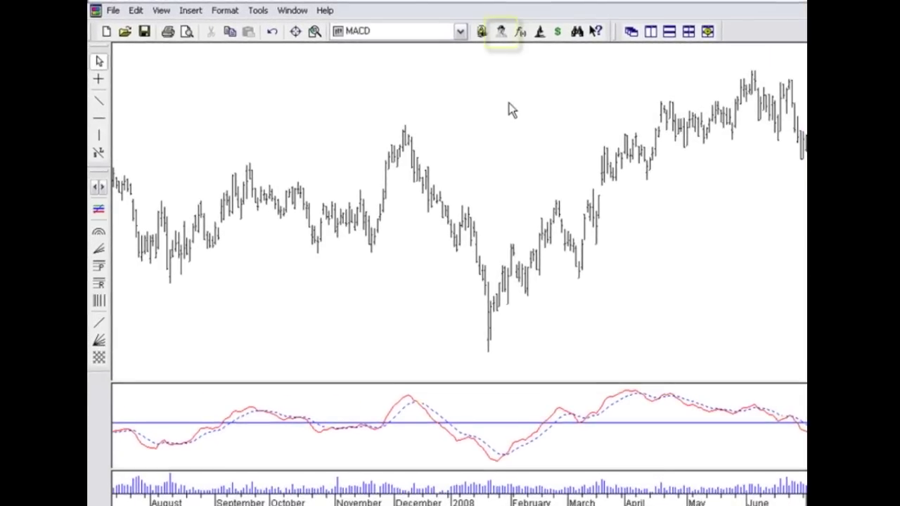
Step: Attach Equis - MACD from the Expert Advisor list, showing buy/sell signals and ribbon
left_click(501, 36)
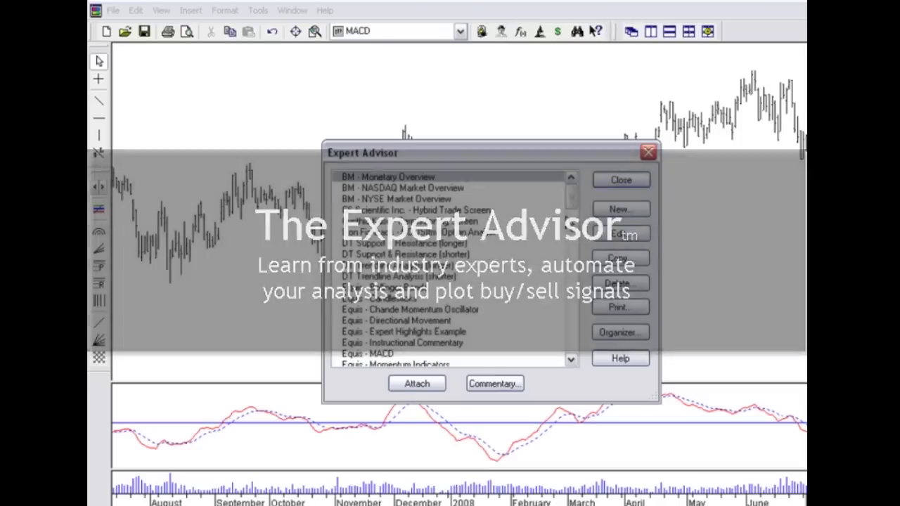
left_click_drag(571, 199, 571, 226)
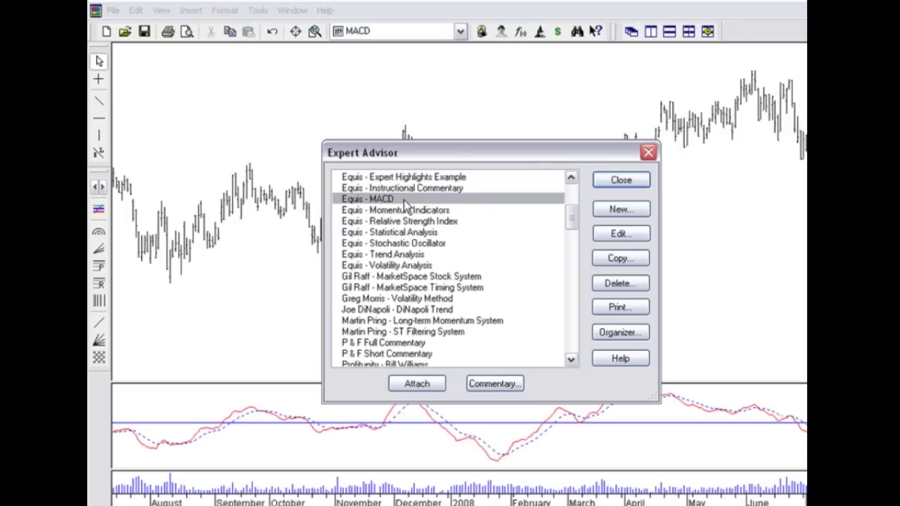
left_click(416, 384)
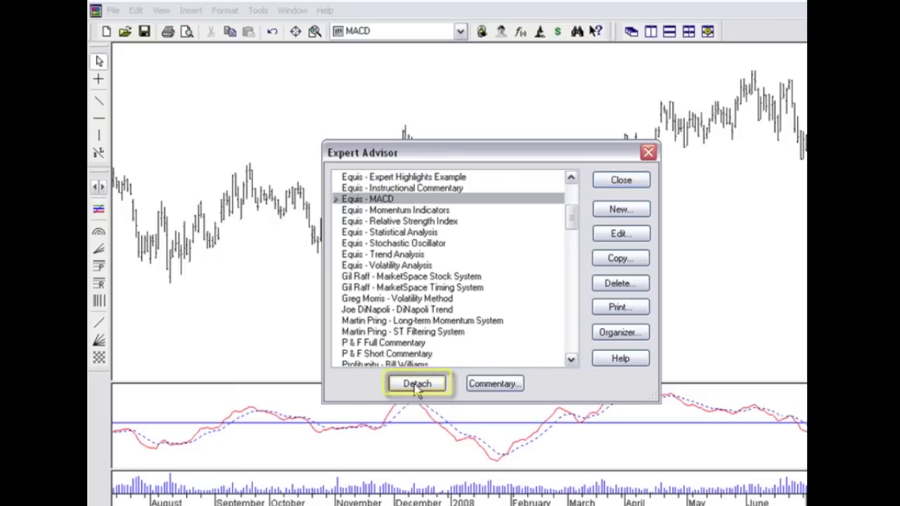
left_click(619, 181)
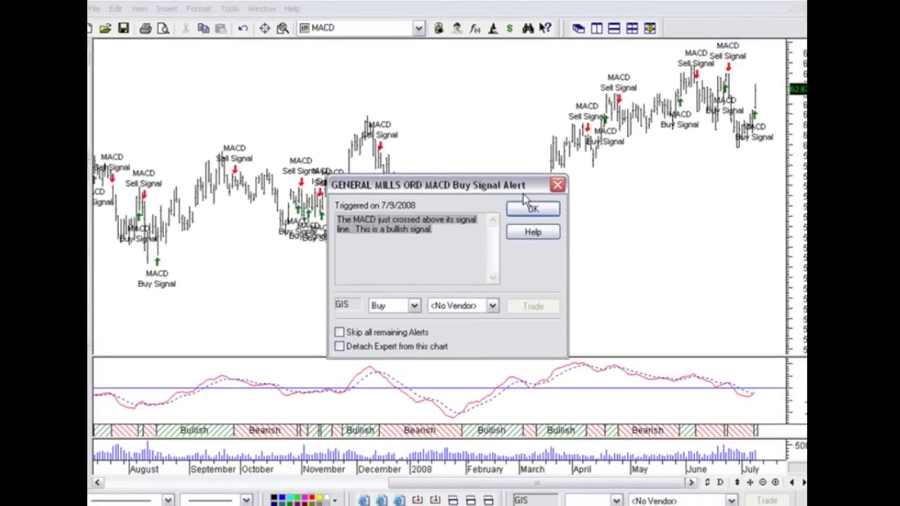
Step: Dismiss the MACD buy signal alert and zoom the chart in twice to show 2008 through July
left_click(523, 208)
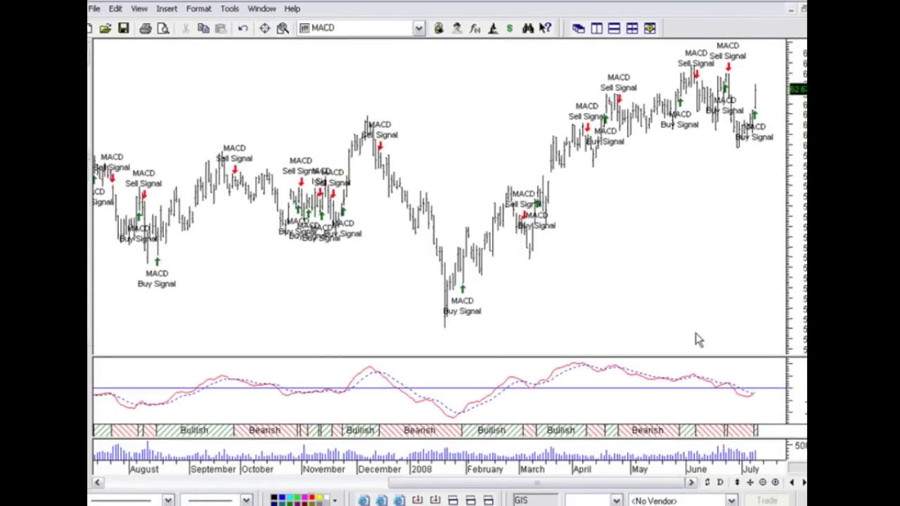
left_click(774, 484)
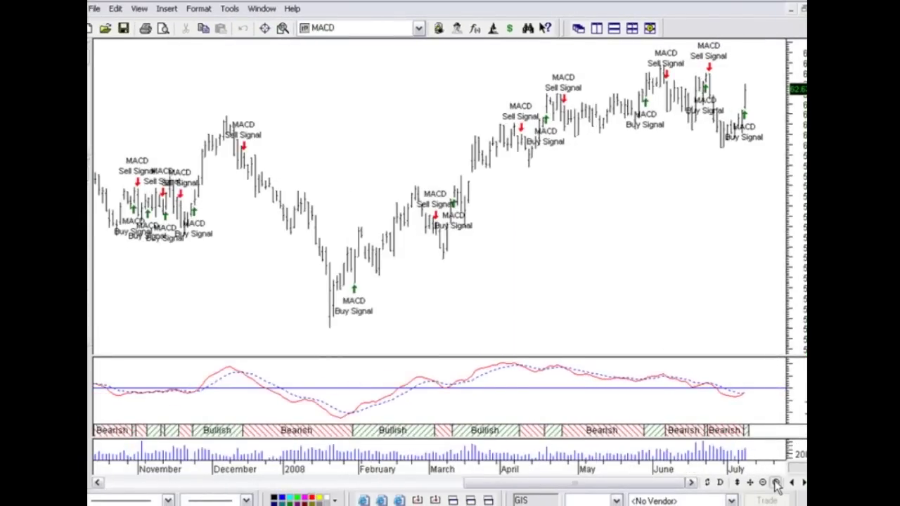
left_click(774, 484)
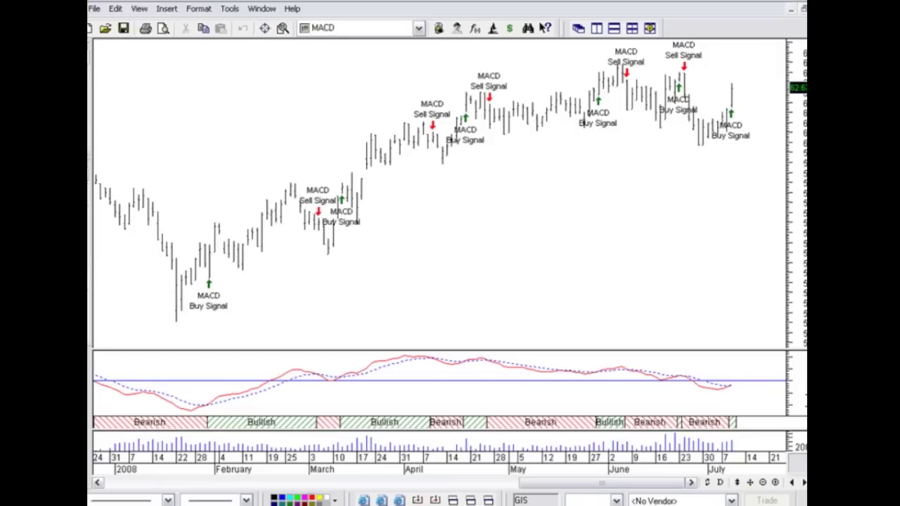
left_click_drag(95, 134, 364, 135)
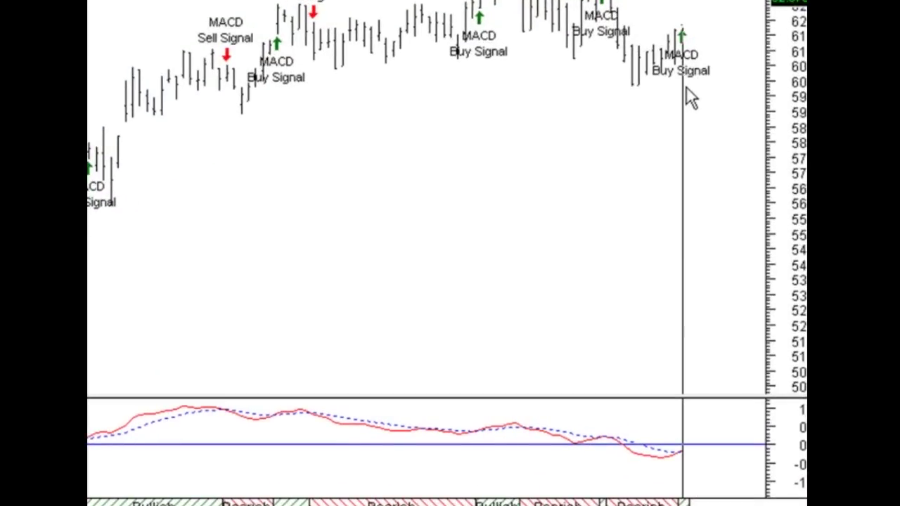
mouse_move(682, 450)
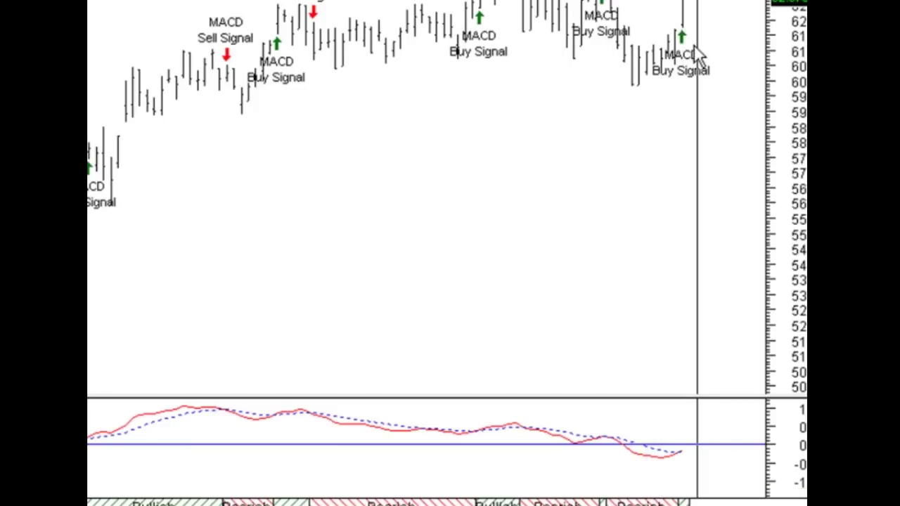
mouse_move(683, 33)
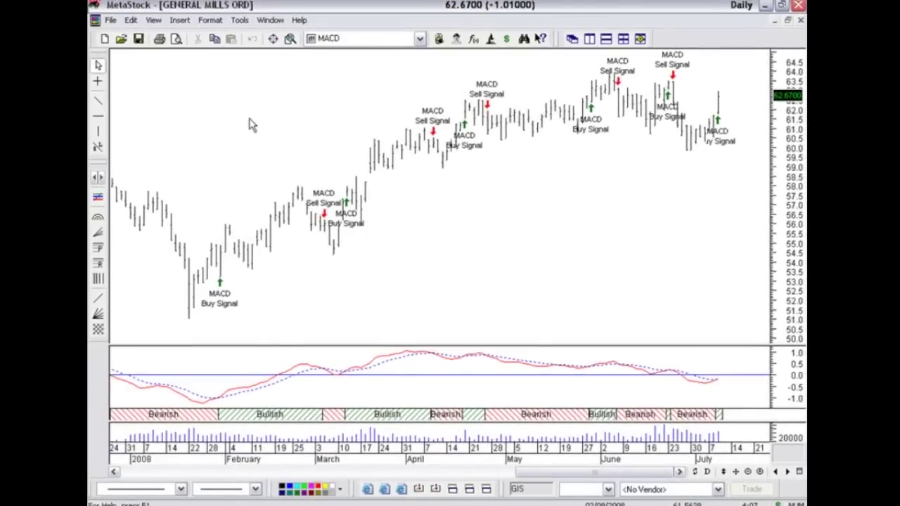
Step: Read the Equis - MACD commentary for GIS: MACD -0.151 above its -0.193 signal line, bullish
right_click(250, 124)
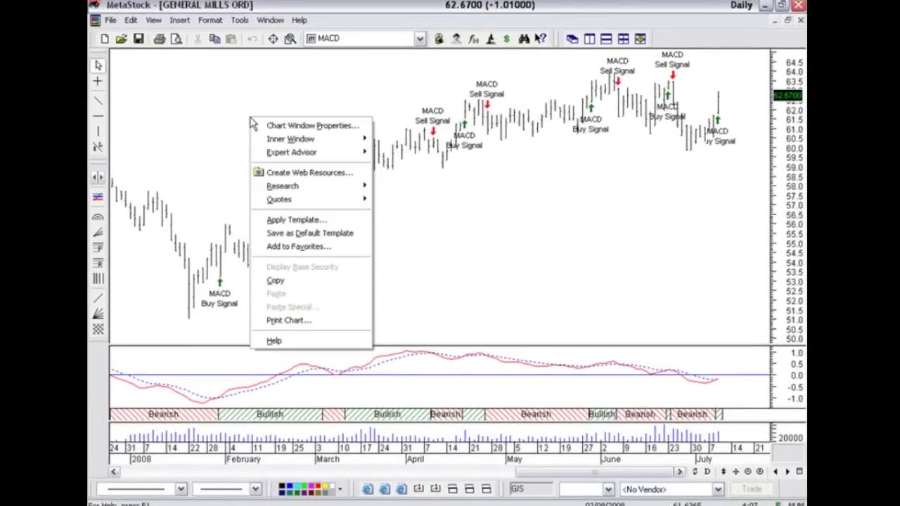
mouse_move(272, 158)
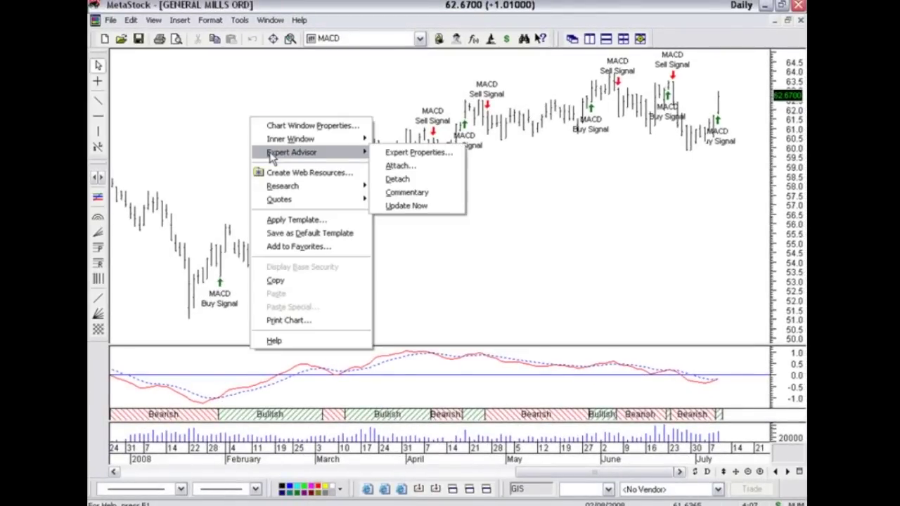
left_click(404, 192)
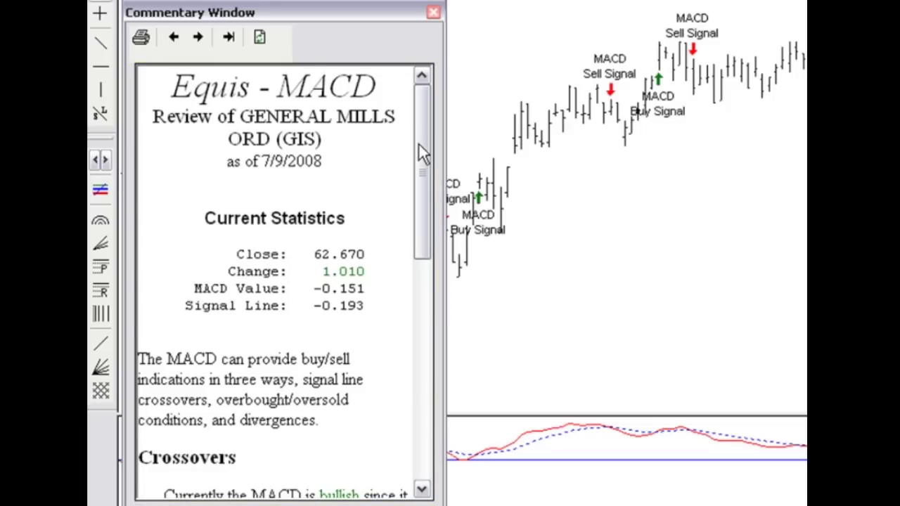
left_click_drag(419, 144, 421, 211)
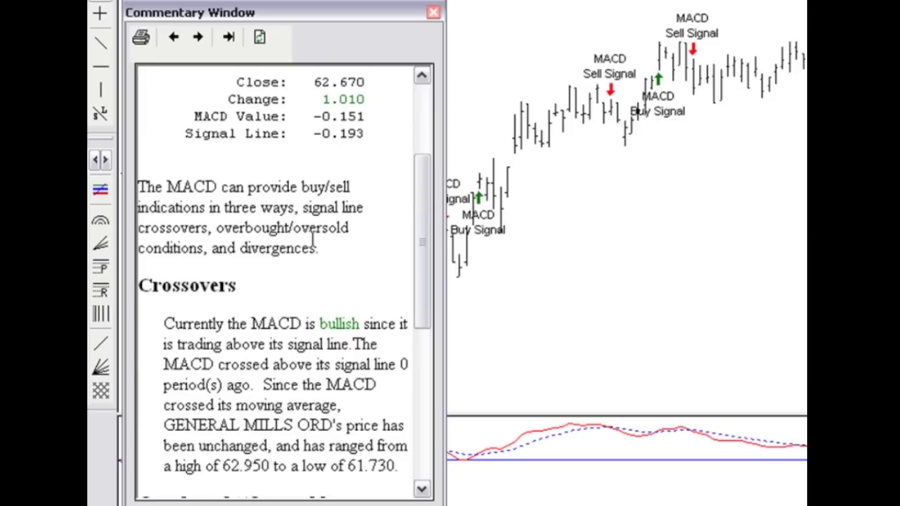
left_click_drag(421, 216, 420, 250)
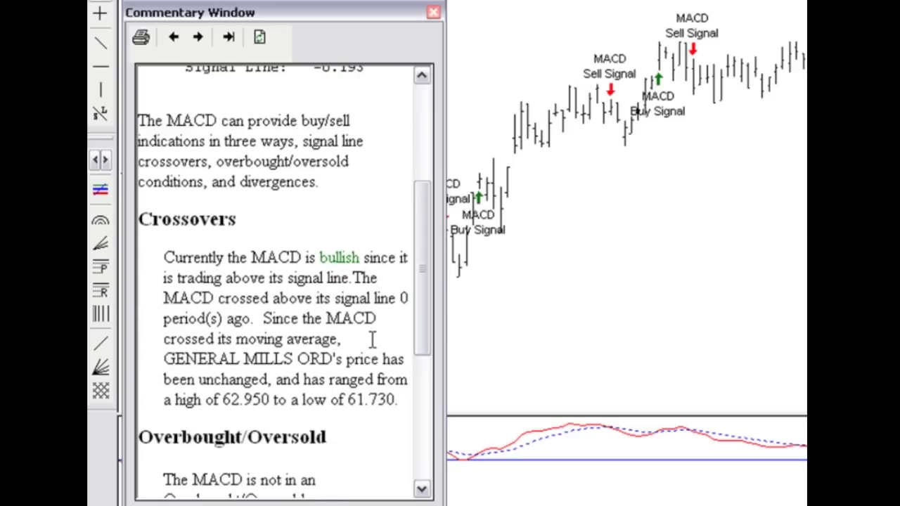
left_click_drag(421, 271, 420, 125)
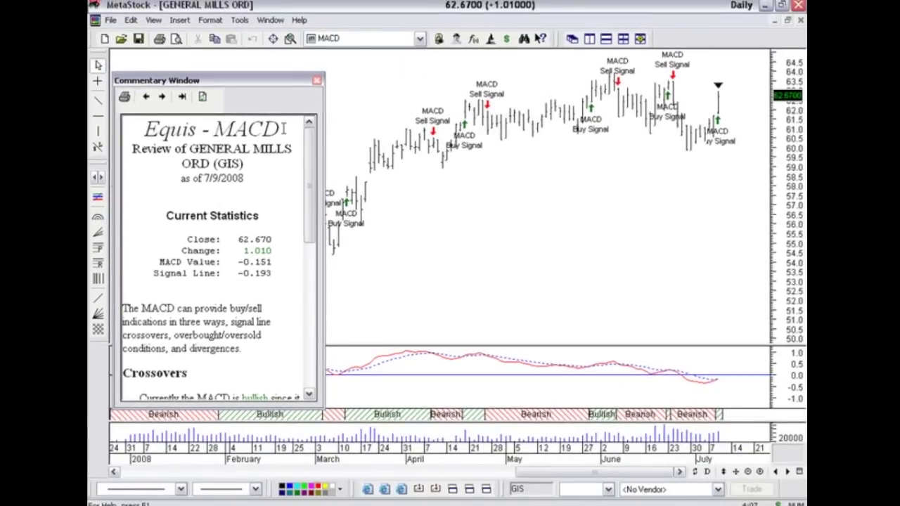
Step: Close the commentary and detach the Equis - MACD expert from the chart
left_click(317, 80)
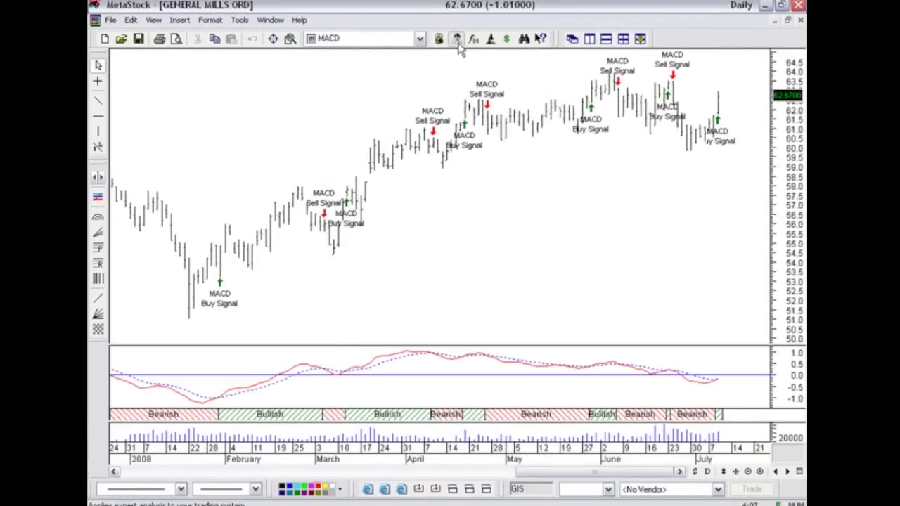
left_click(457, 39)
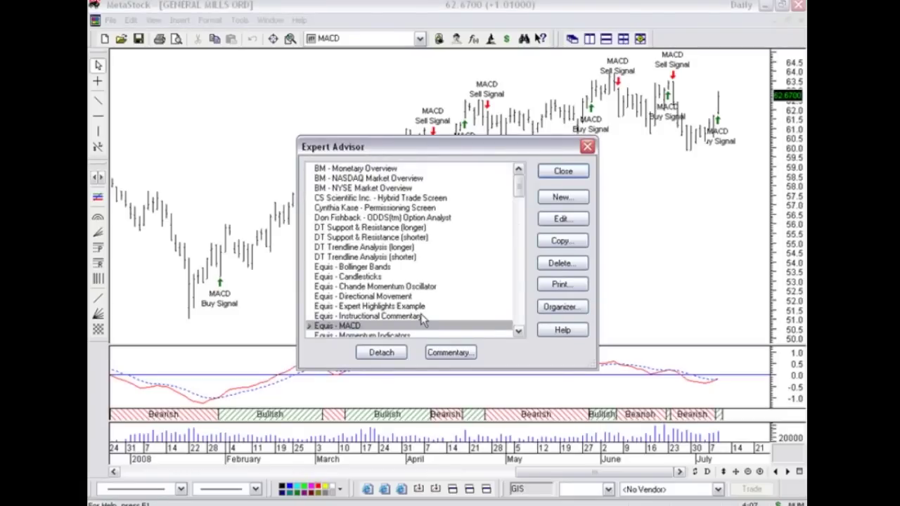
left_click(372, 352)
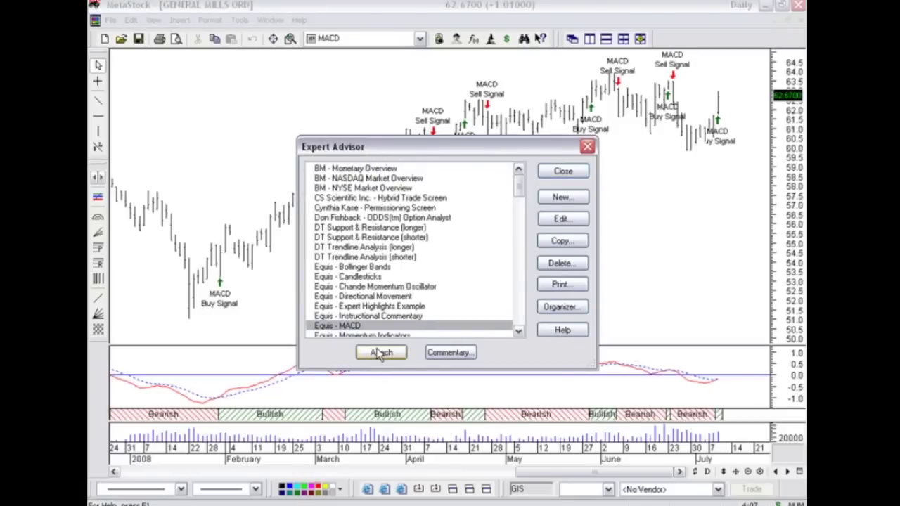
left_click(563, 171)
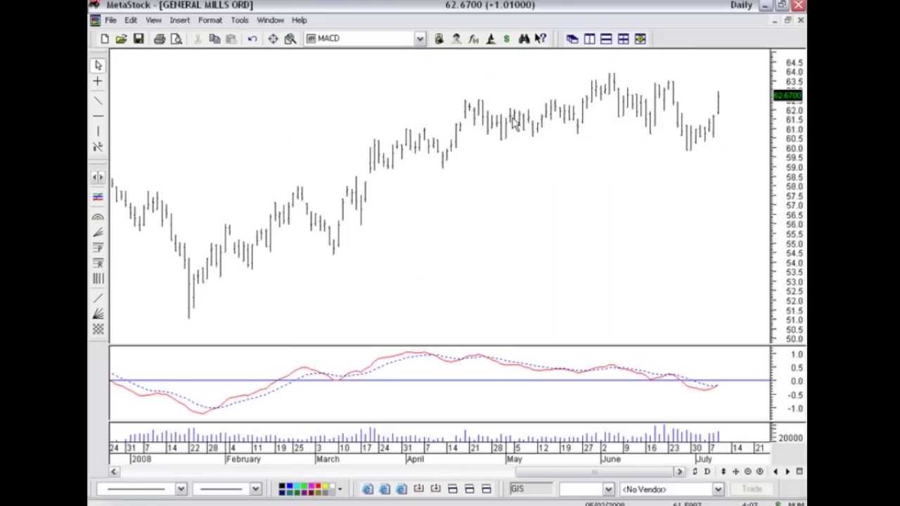
Step: Redraw prices as candlesticks and attach the Equis - Candlesticks expert
left_click(180, 489)
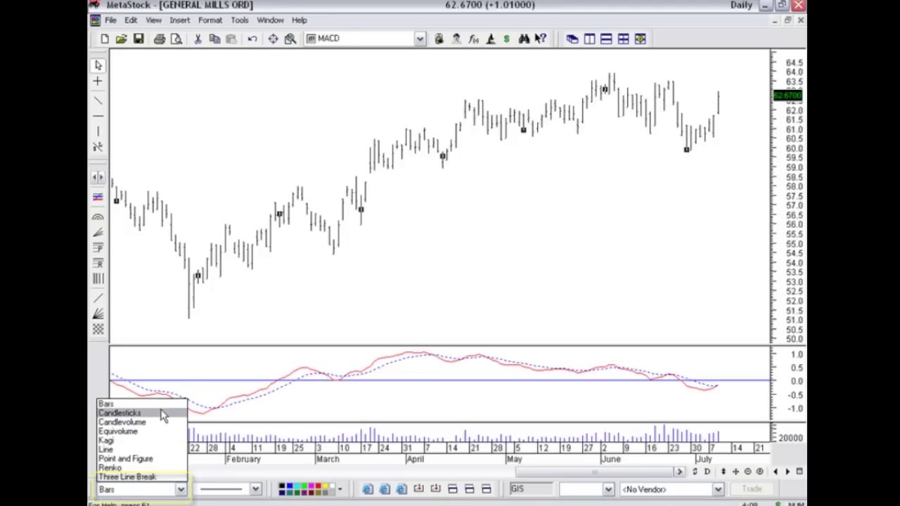
left_click(162, 416)
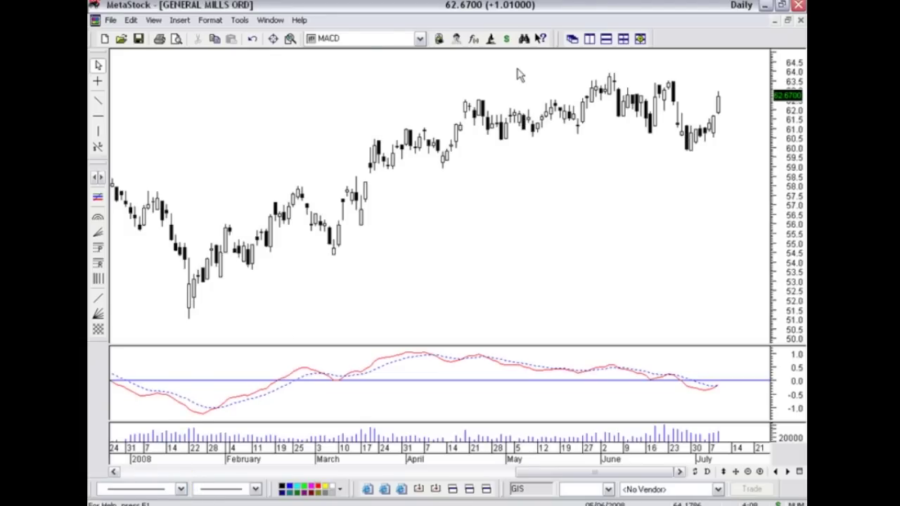
left_click(457, 40)
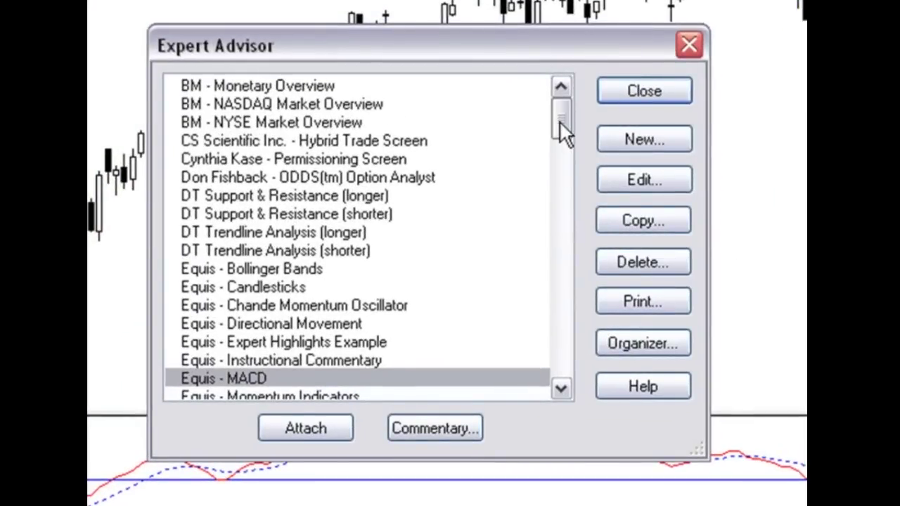
left_click_drag(559, 121, 559, 131)
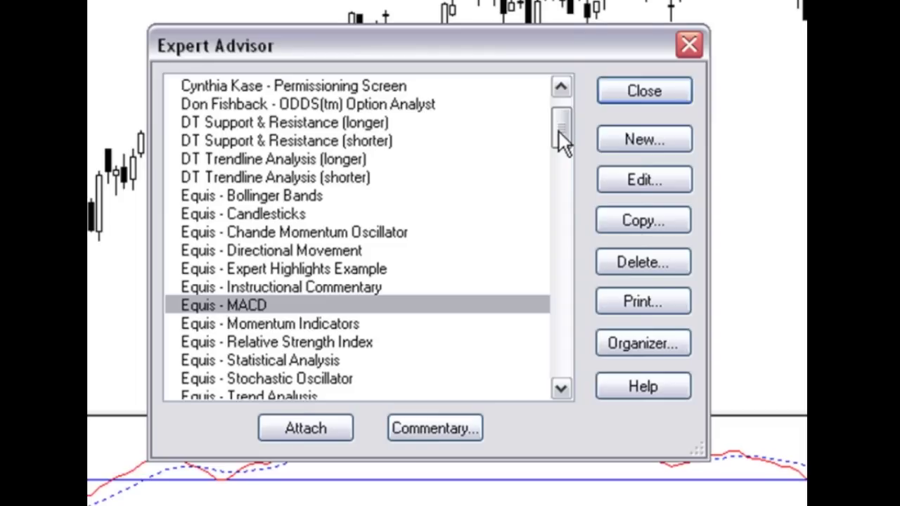
left_click(296, 214)
left_click(295, 422)
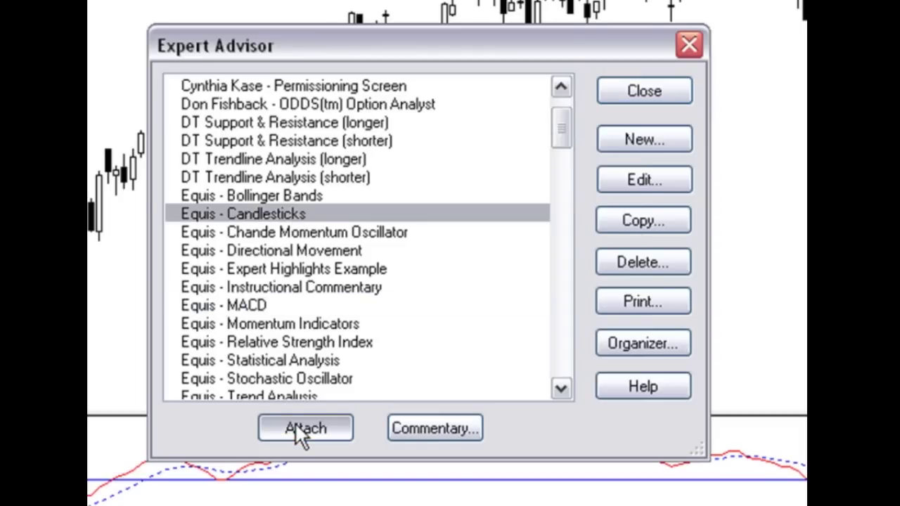
left_click(632, 92)
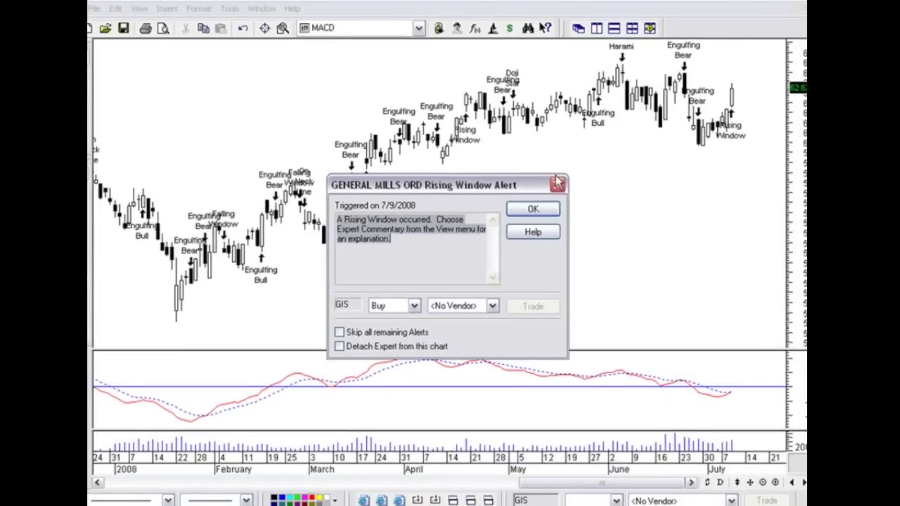
Step: Dismiss the Rising Window alerts and show the Candlesticks commentary on General Mills
left_click(533, 209)
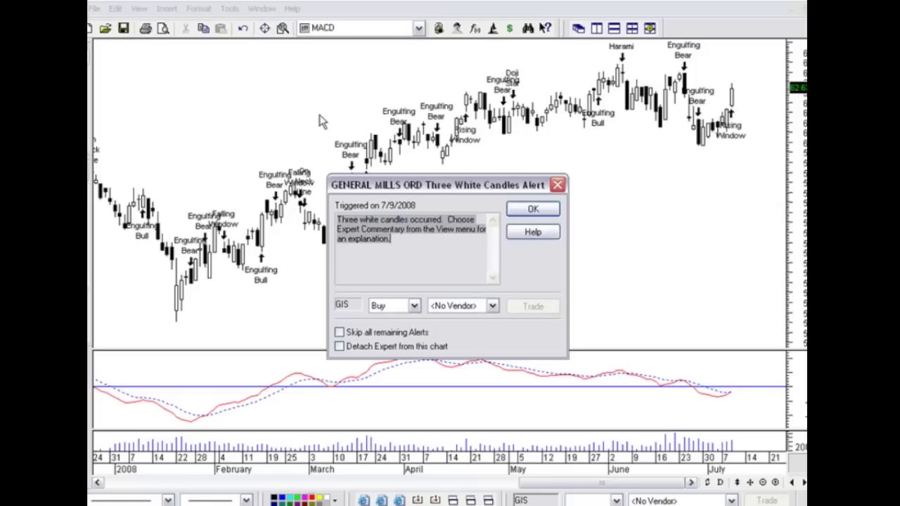
left_click(531, 208)
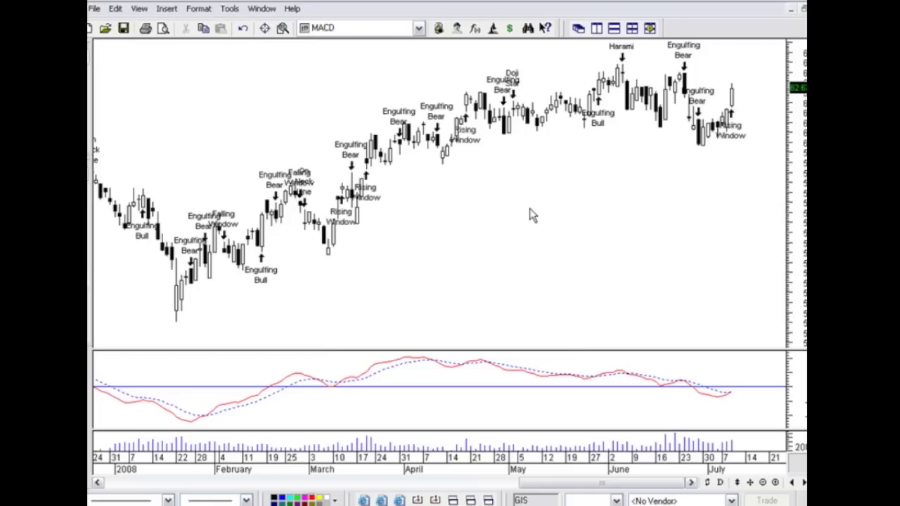
right_click(223, 129)
mouse_move(267, 164)
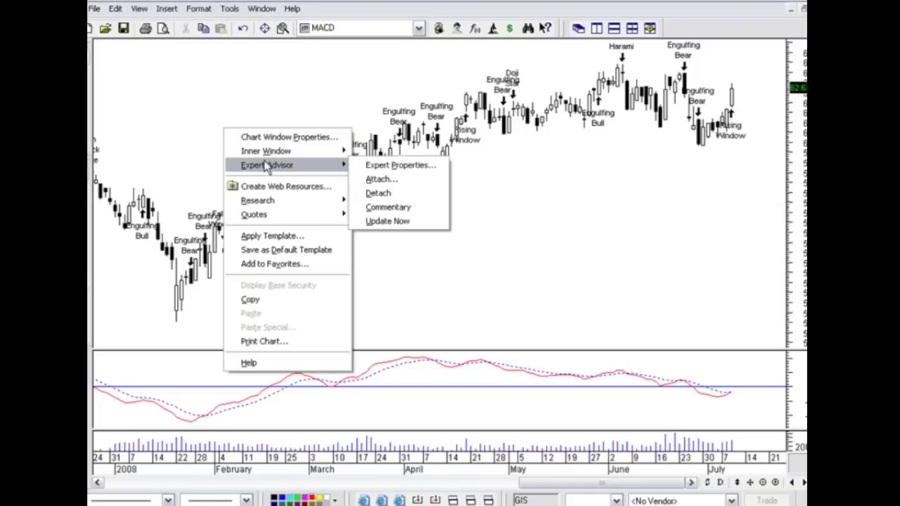
left_click(372, 207)
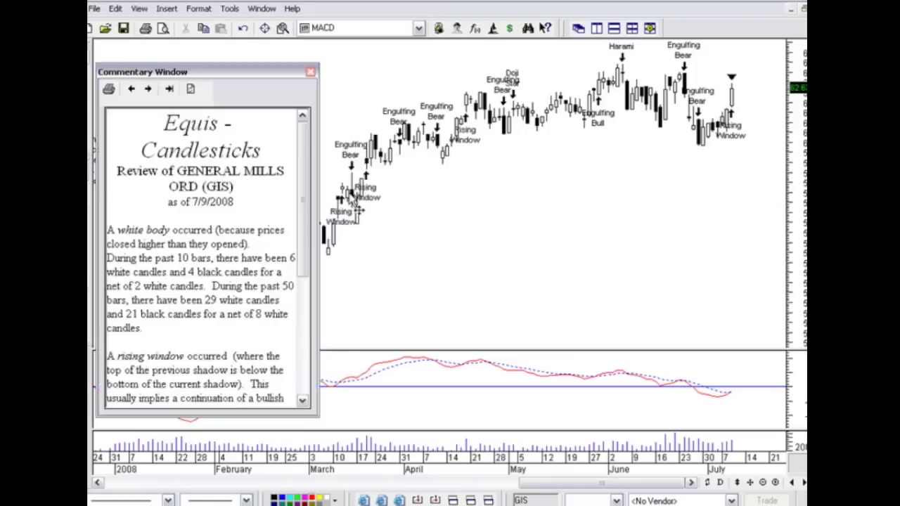
Step: Scroll through the candlestick commentary, then close it
scroll(307, 204, "down", 2)
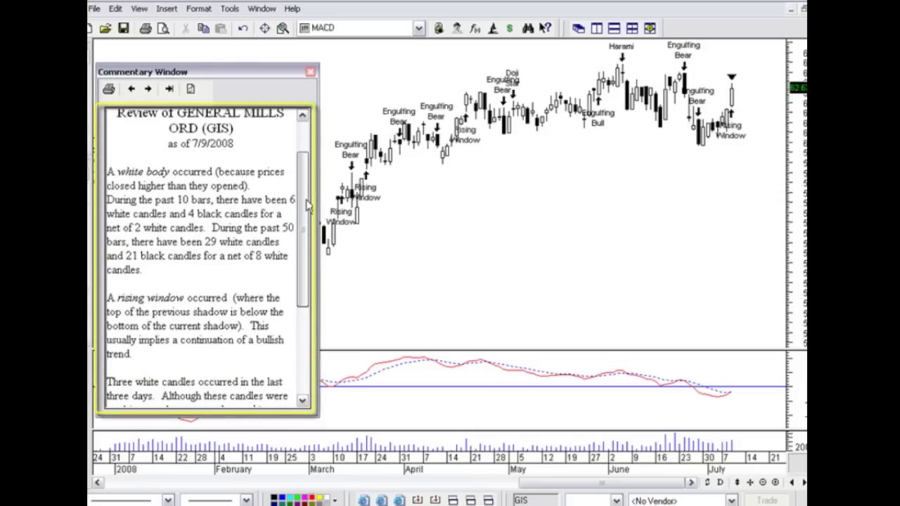
left_click_drag(307, 204, 310, 246)
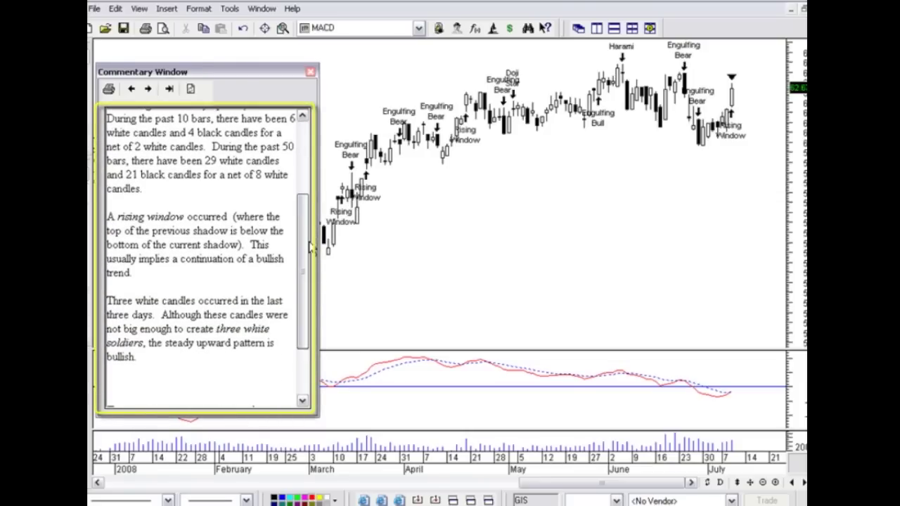
left_click_drag(310, 246, 304, 174)
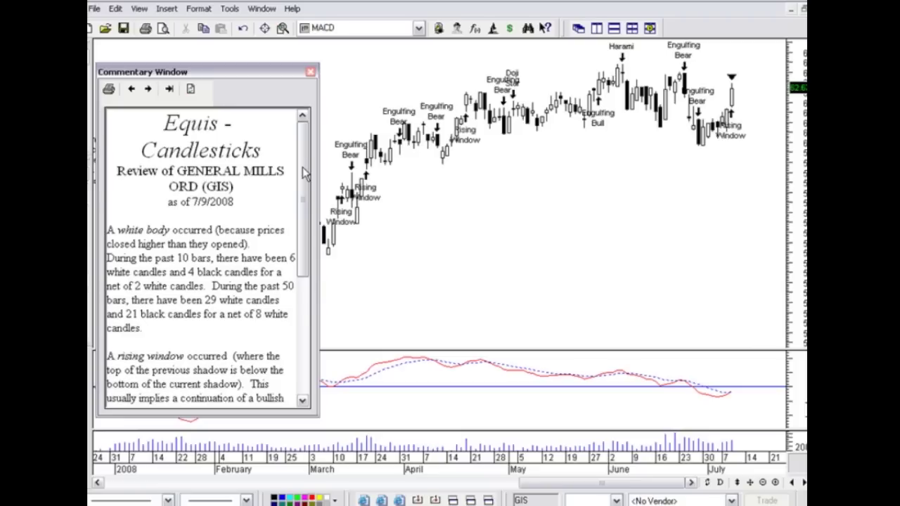
left_click(310, 72)
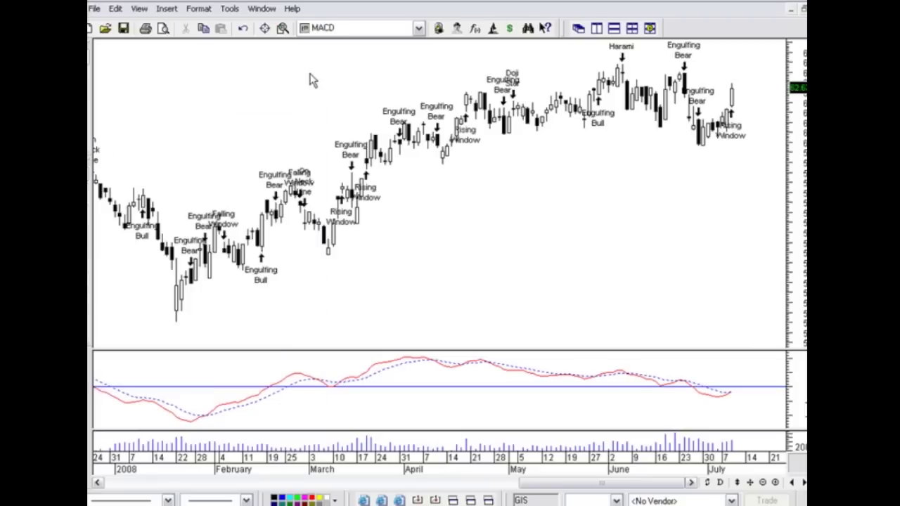
Step: Attach the Equis - MACD expert to the General Mills candlestick chart and dismiss its buy signal alert
right_click(247, 101)
mouse_move(365, 137)
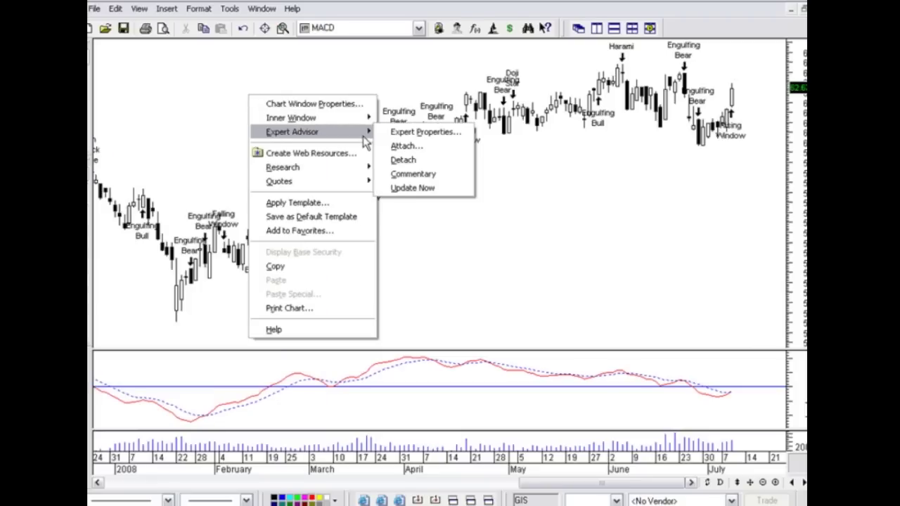
left_click(408, 147)
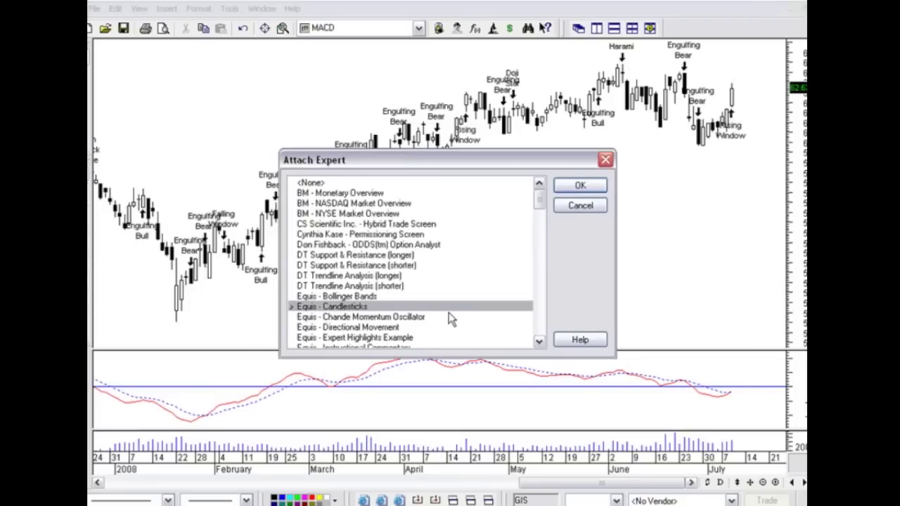
left_click(539, 341)
left_click(539, 341)
left_click(538, 341)
left_click(538, 341)
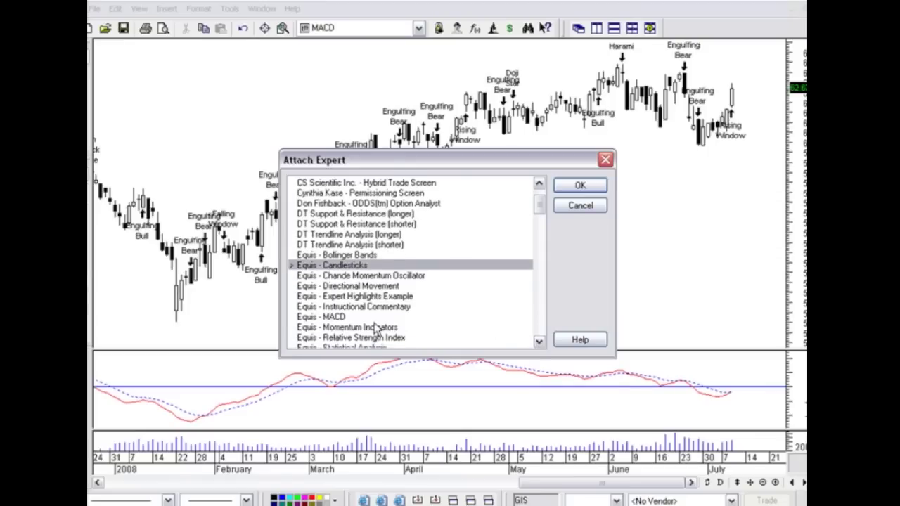
left_click(358, 317)
left_click(579, 187)
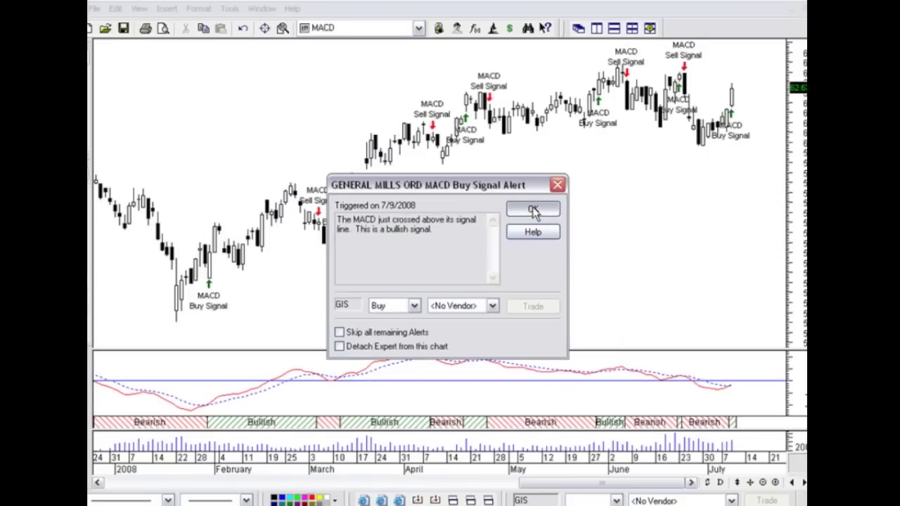
left_click(533, 210)
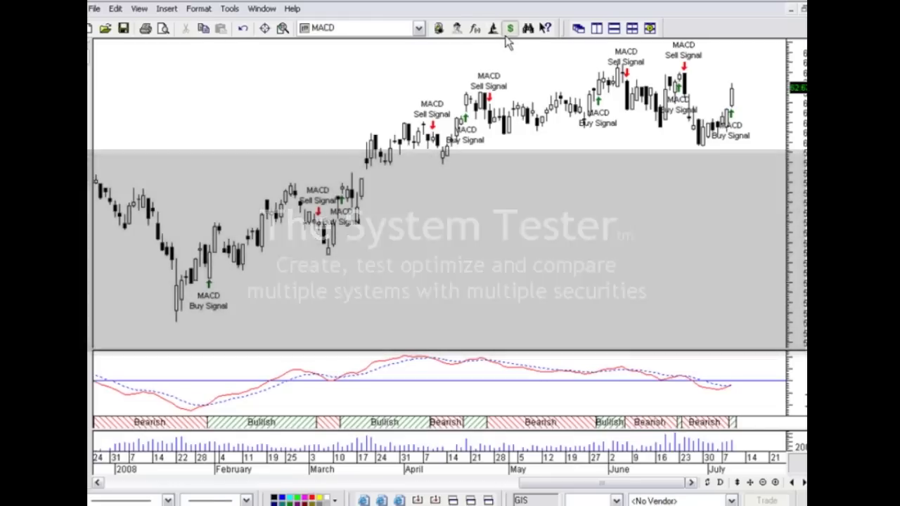
Step: Open the Enhanced System Tester maximized and select Equis - MACD - Expert System
left_click(509, 28)
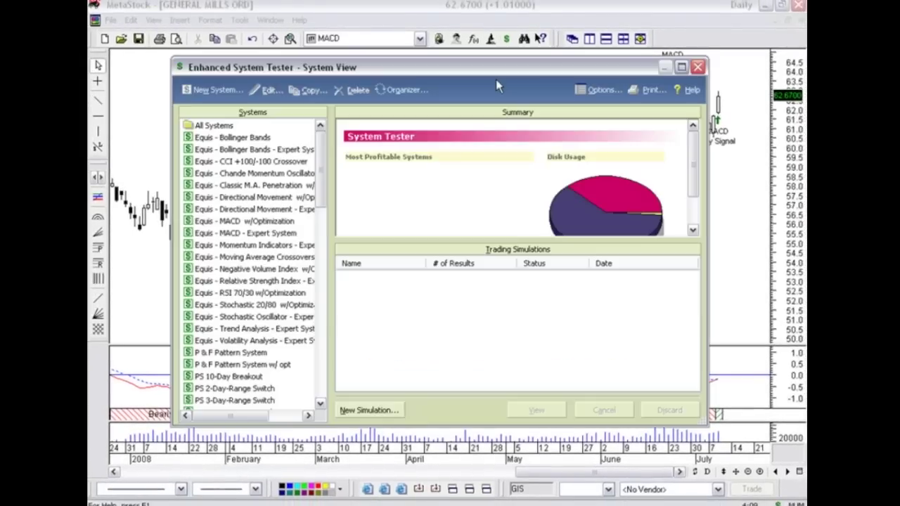
left_click(680, 67)
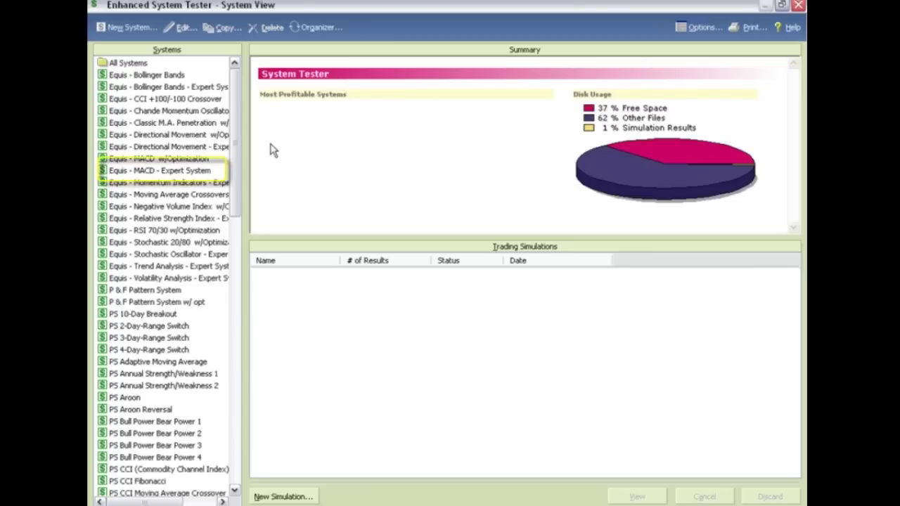
left_click(199, 173)
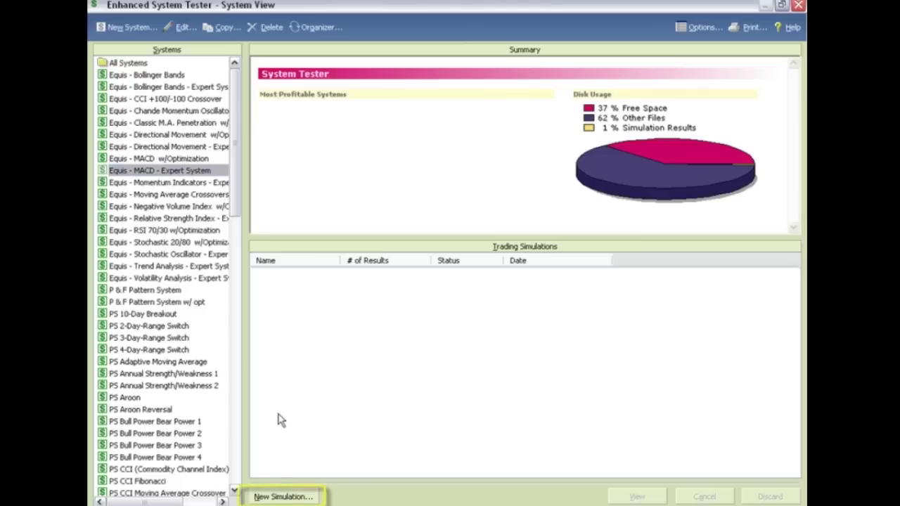
Step: Start a new simulation and open the Results of last exploration folder from Favorites
left_click(281, 497)
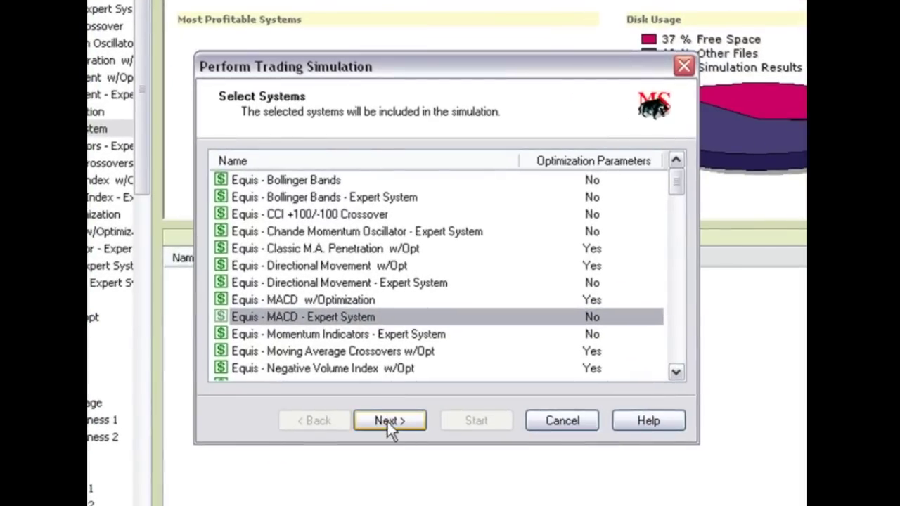
left_click(387, 421)
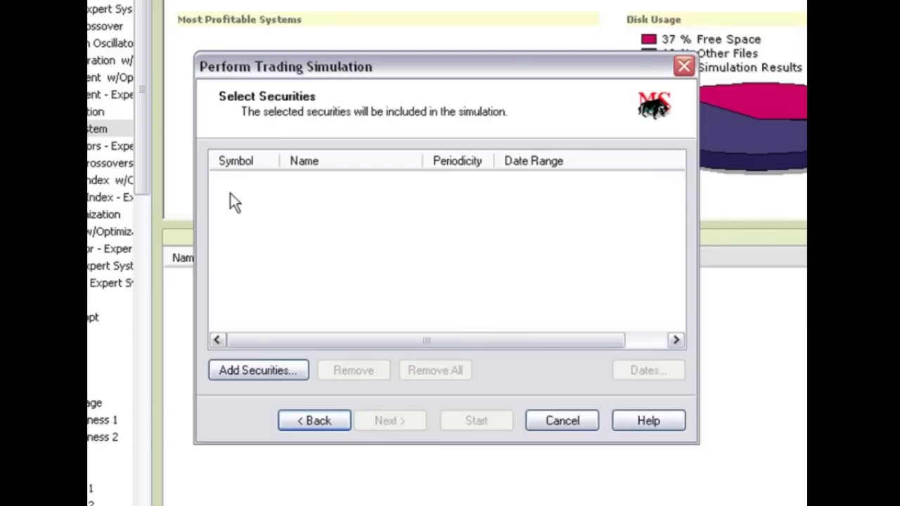
left_click(229, 372)
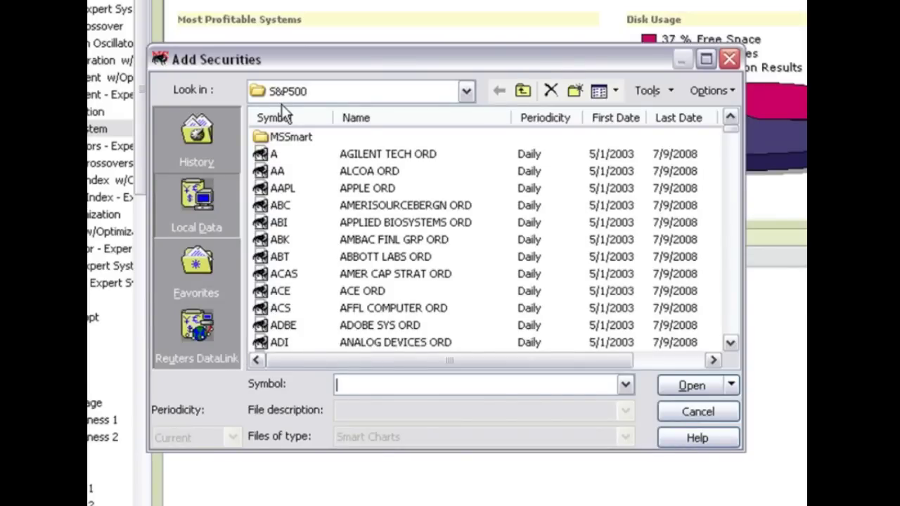
left_click(203, 267)
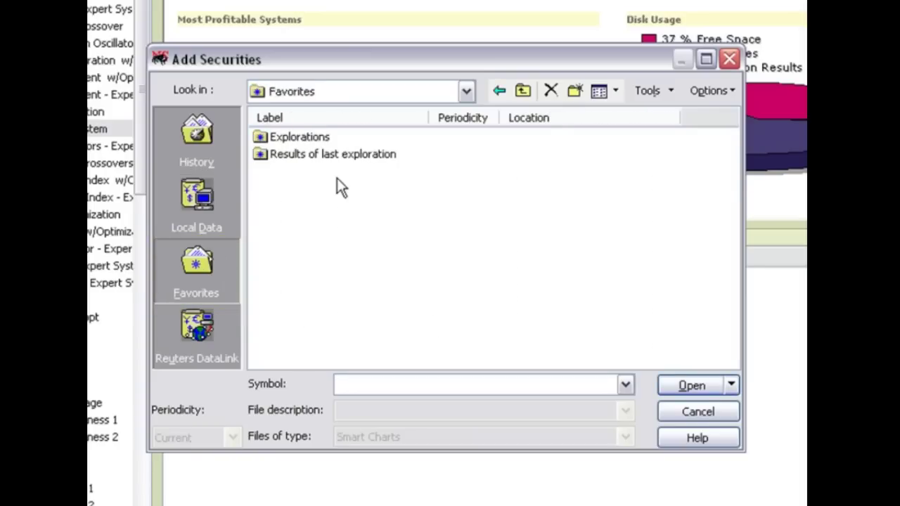
left_click(325, 155)
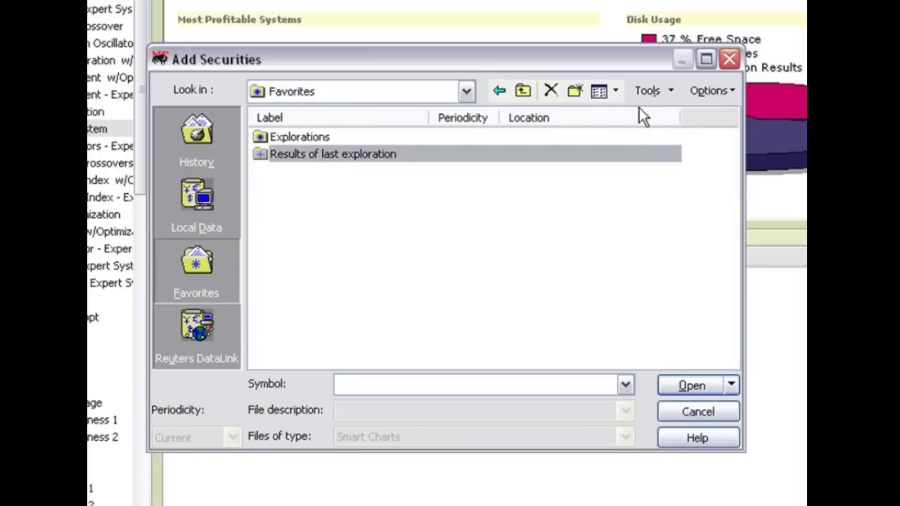
double_click(362, 156)
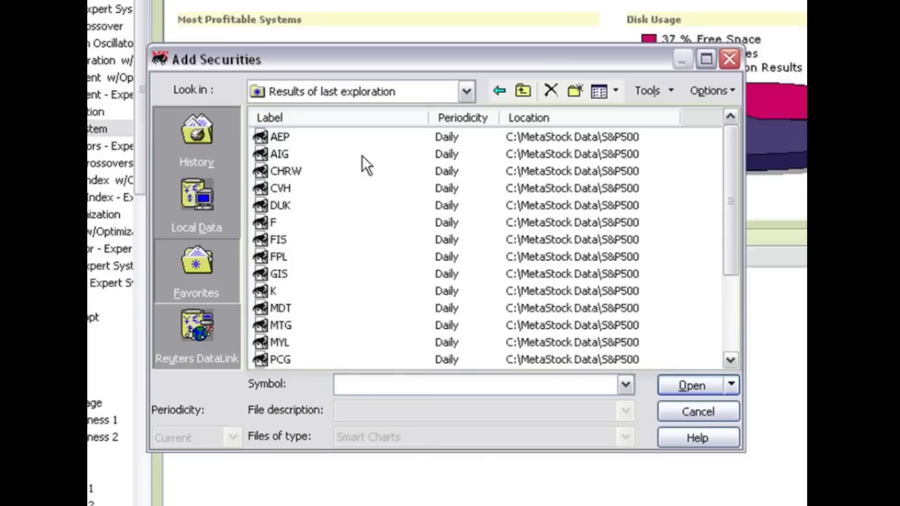
Step: Select all the exploration's securities and add them to the simulation
left_click_drag(730, 164, 735, 246)
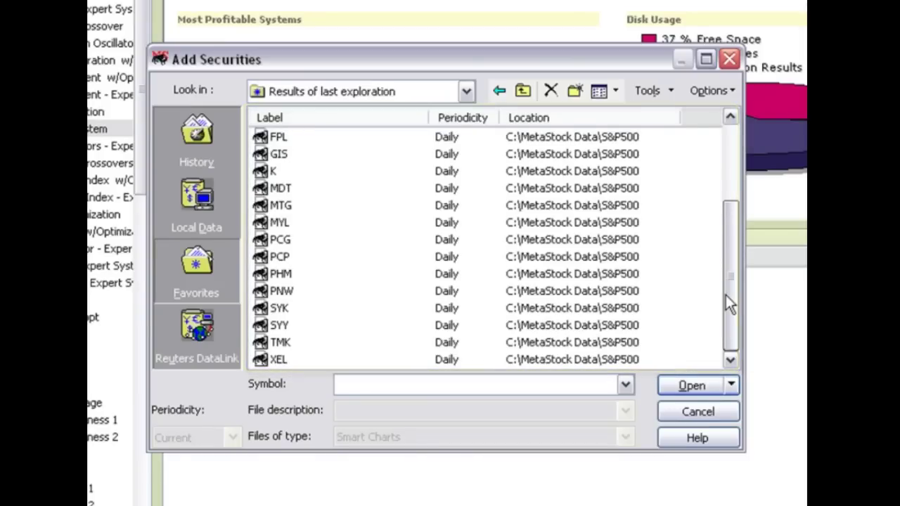
scroll(724, 192, "up", 3)
left_click(647, 91)
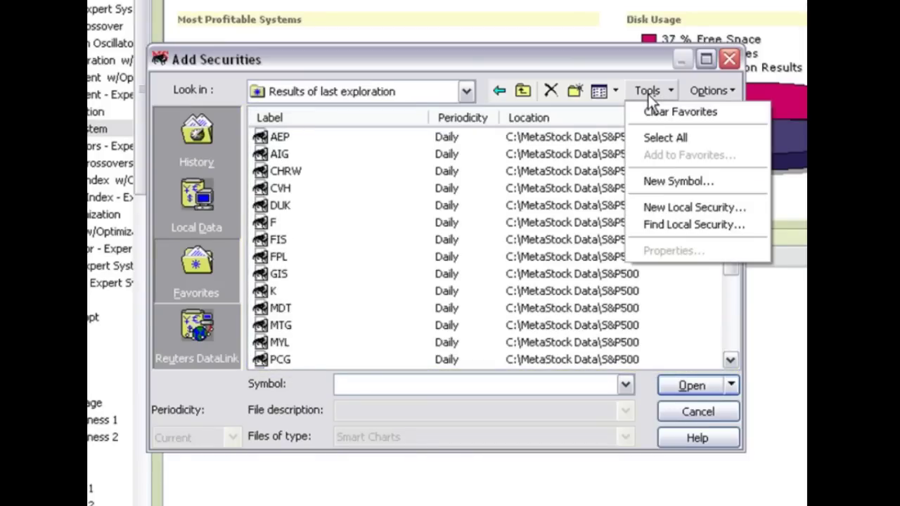
left_click(653, 137)
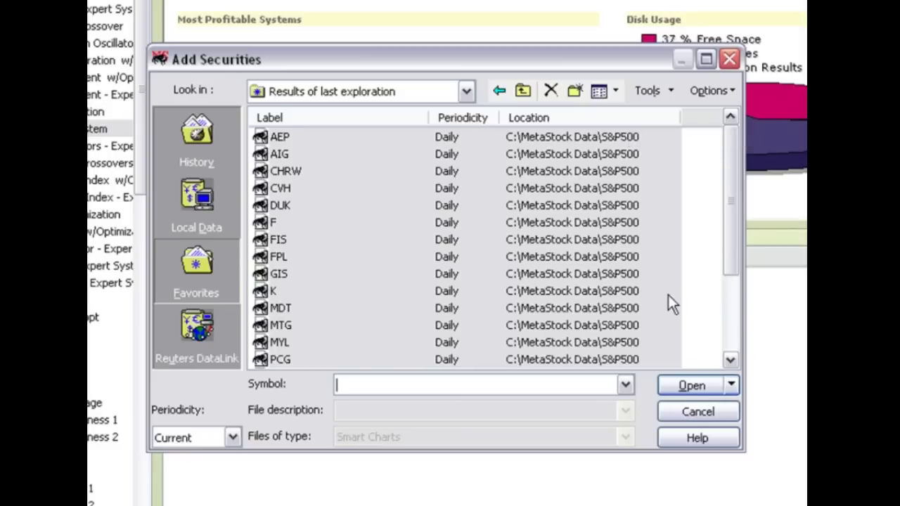
left_click(692, 387)
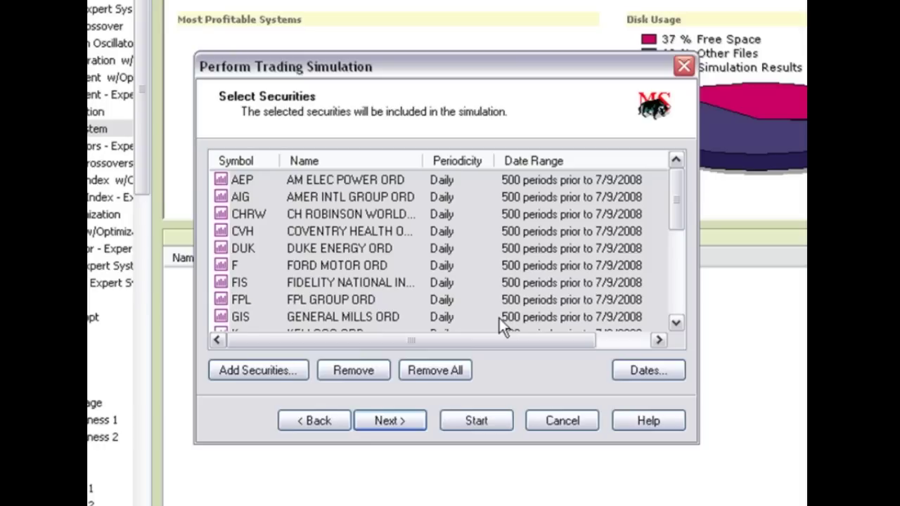
left_click(404, 420)
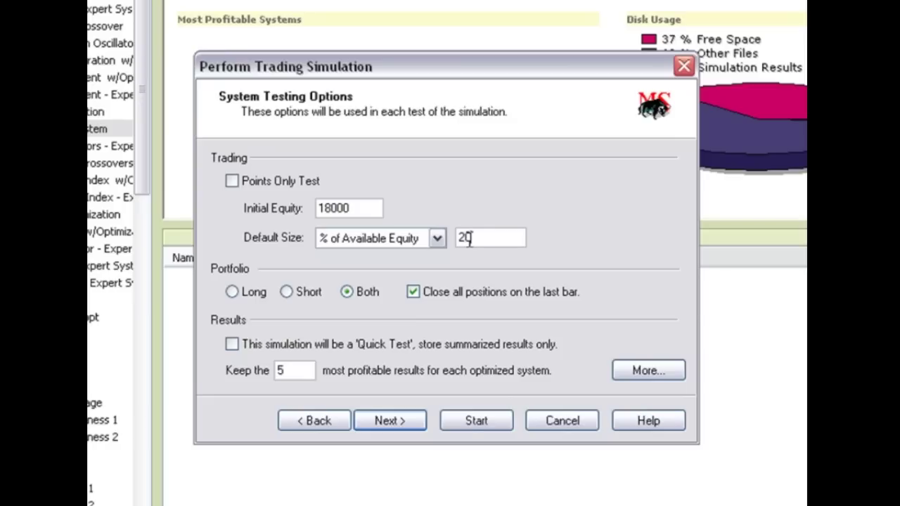
Step: Change the default trade size from 20 to 50% of available equity
key("BackSpace")
key("BackSpace")
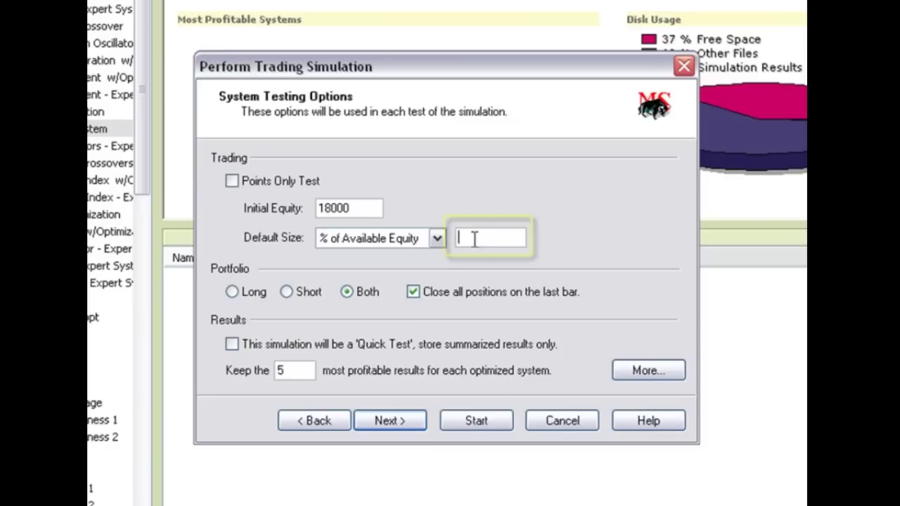
type("50")
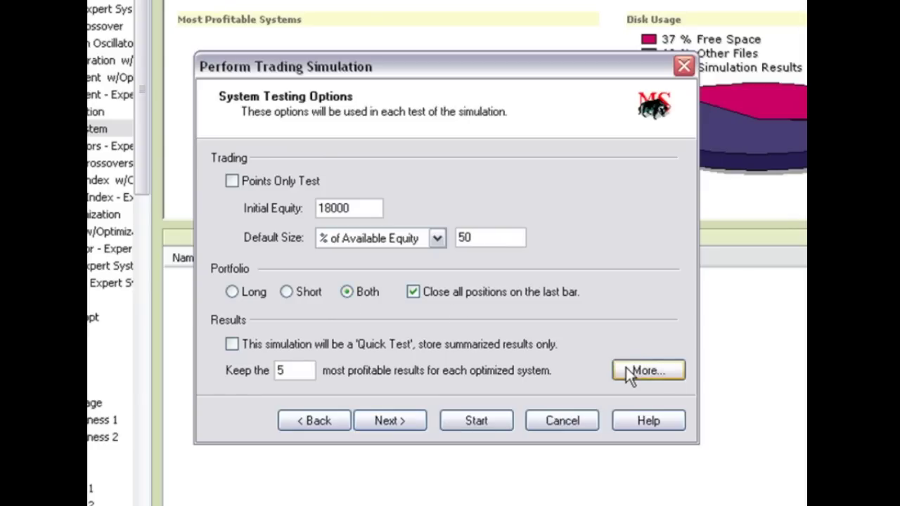
left_click(646, 371)
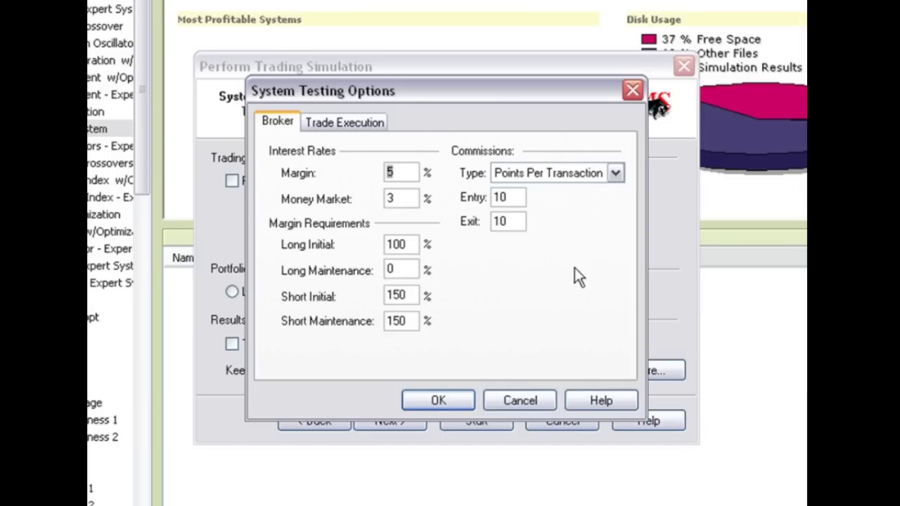
Step: Change entry and exit commissions from 10 to 12 points per transaction
left_click_drag(509, 197, 492, 197)
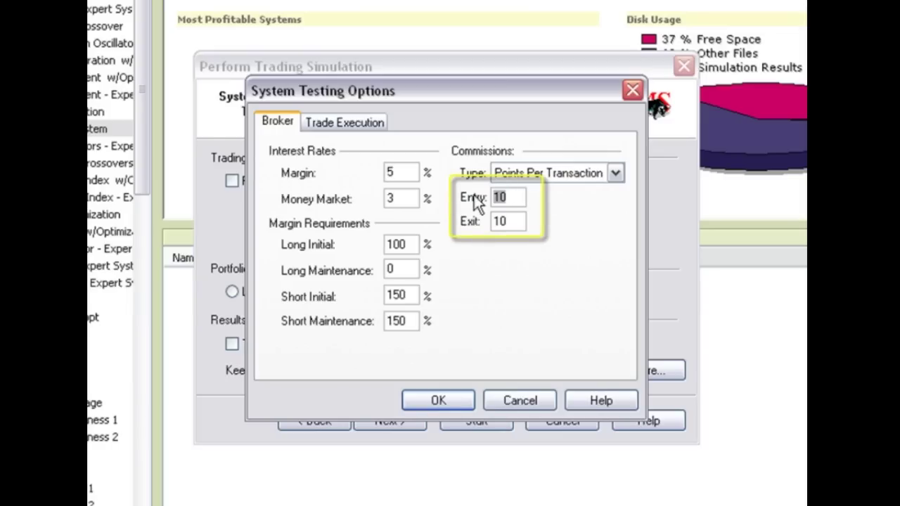
type("12")
left_click_drag(514, 221, 492, 221)
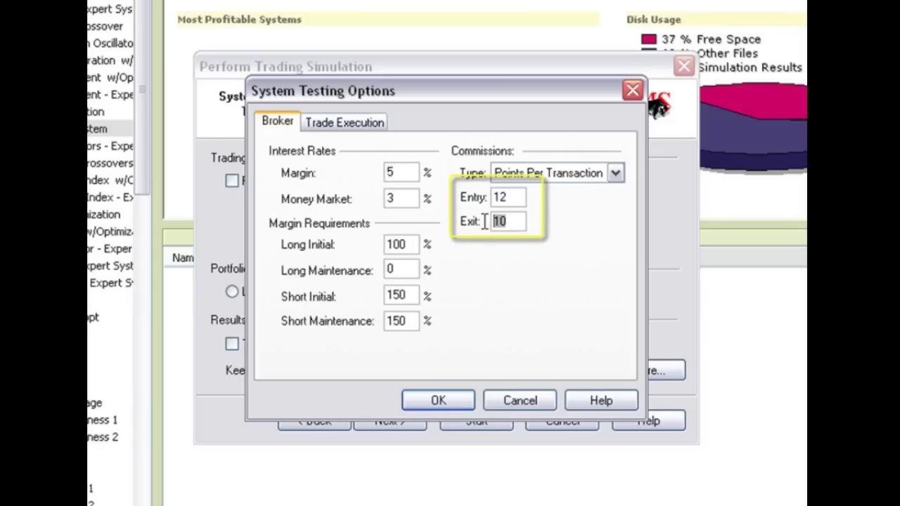
type("12")
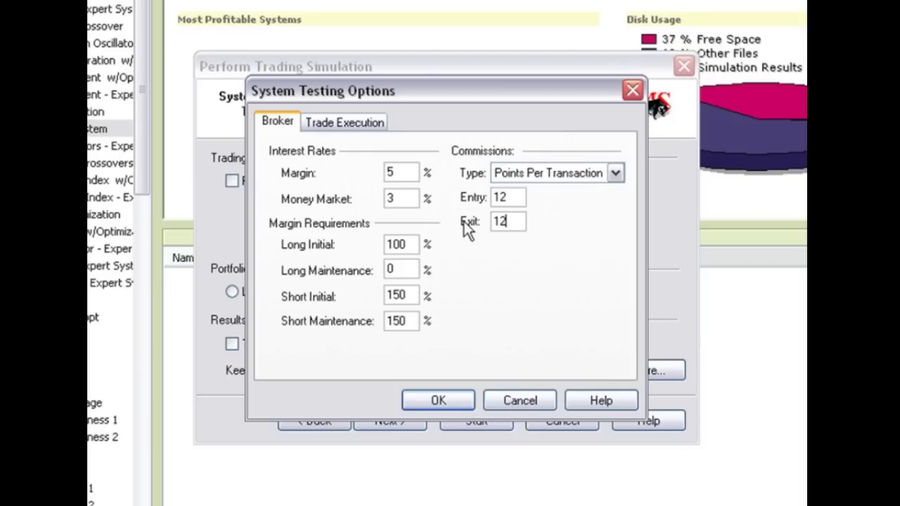
left_click(447, 402)
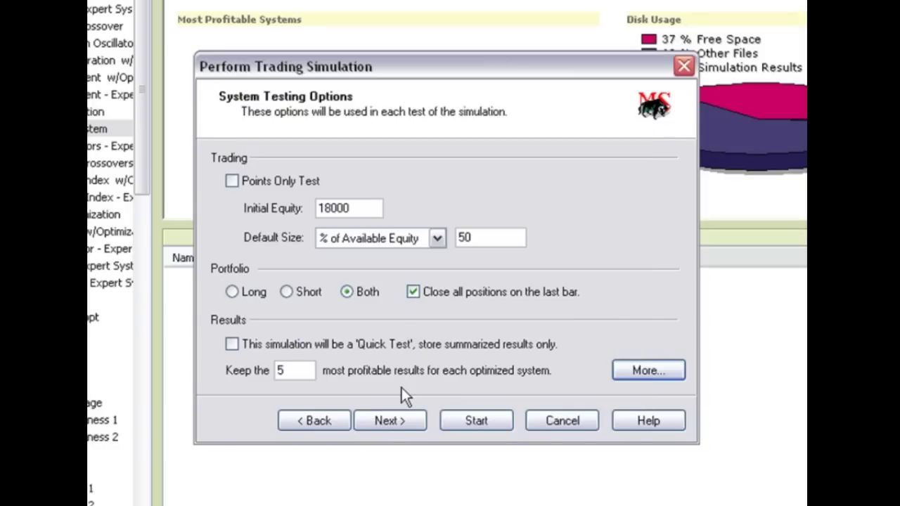
Step: Name the simulation 'MACD TEST' and run it across all 21 securities
left_click(399, 422)
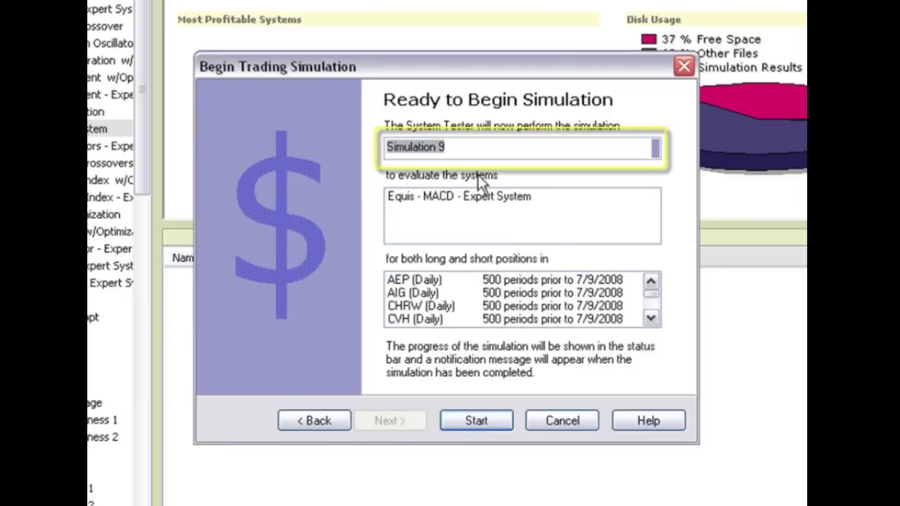
type("MACD TED")
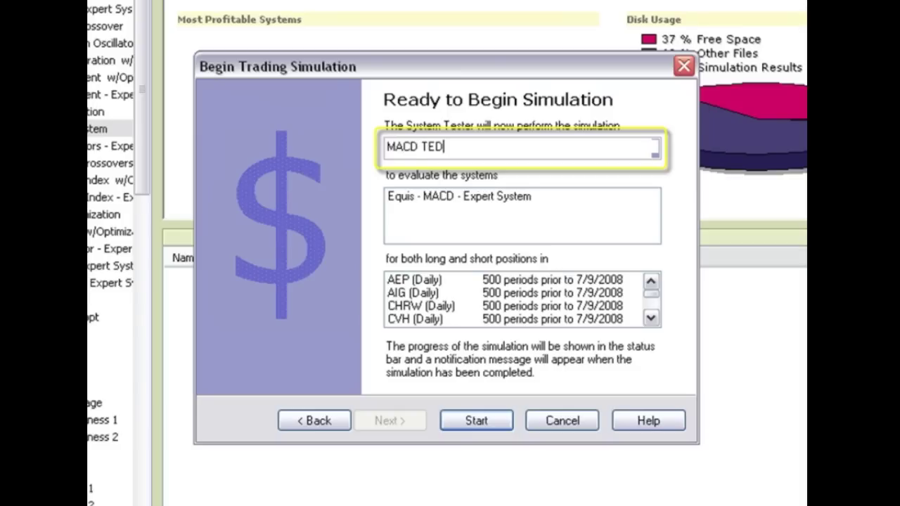
key("BackSpace")
type("ST")
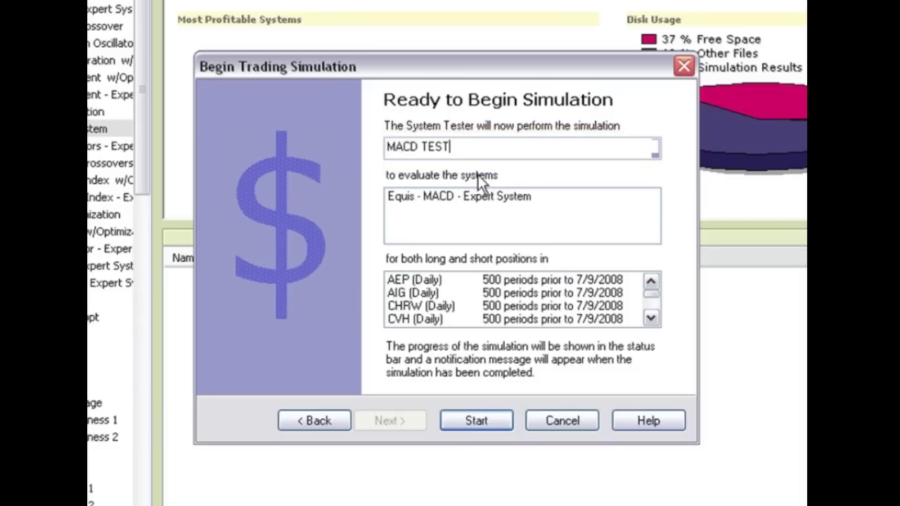
left_click(484, 426)
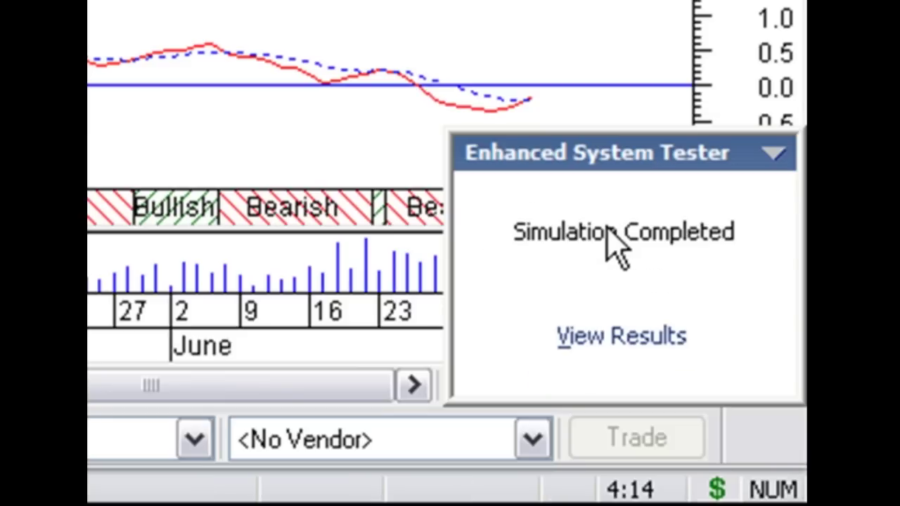
Step: Show the MACD TEST results maximized, sorted by Net Profit highest first, with a wider Net Profit column
left_click(609, 343)
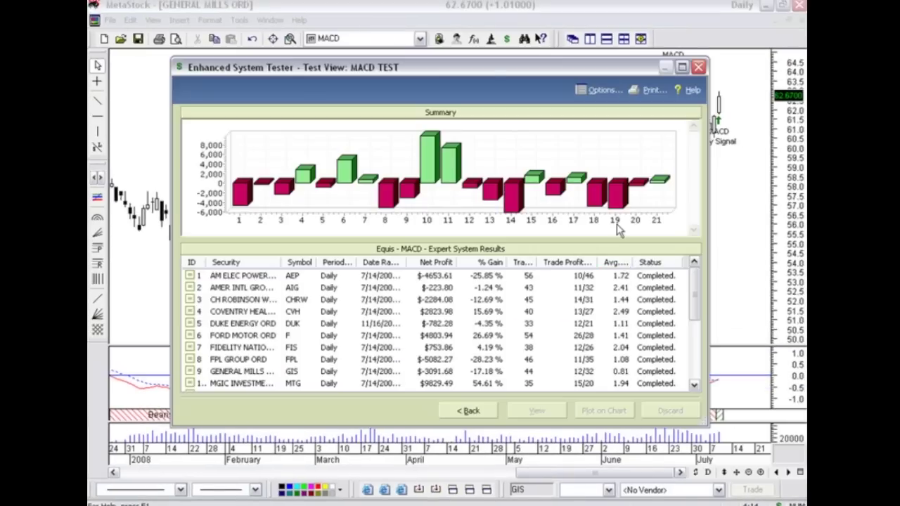
left_click(681, 67)
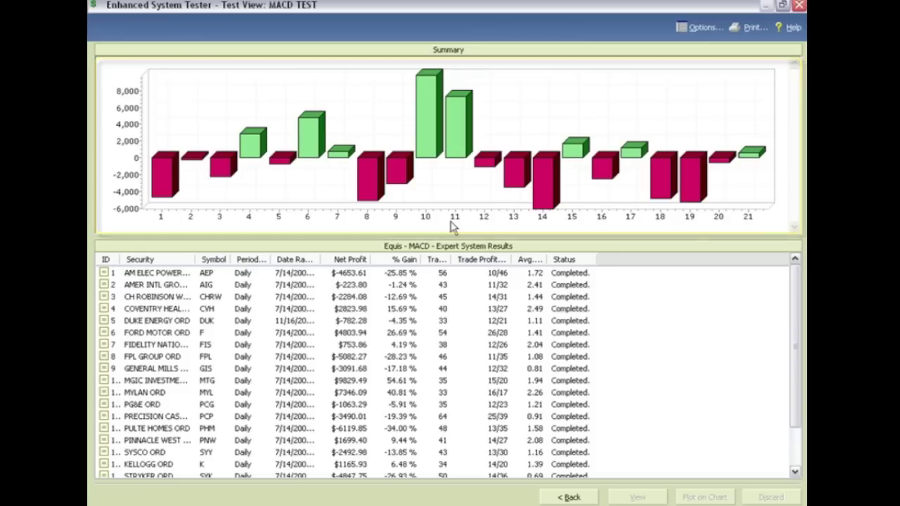
left_click(355, 261)
left_click(356, 260)
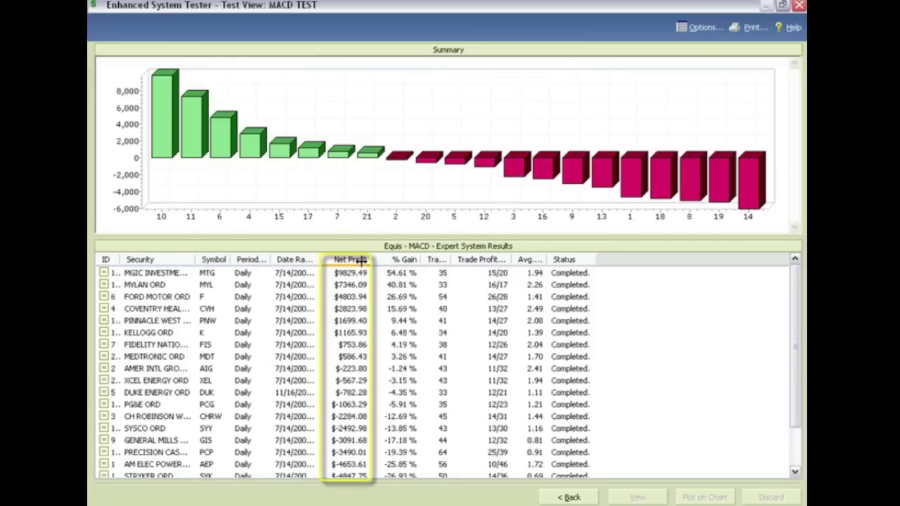
left_click_drag(375, 260, 386, 261)
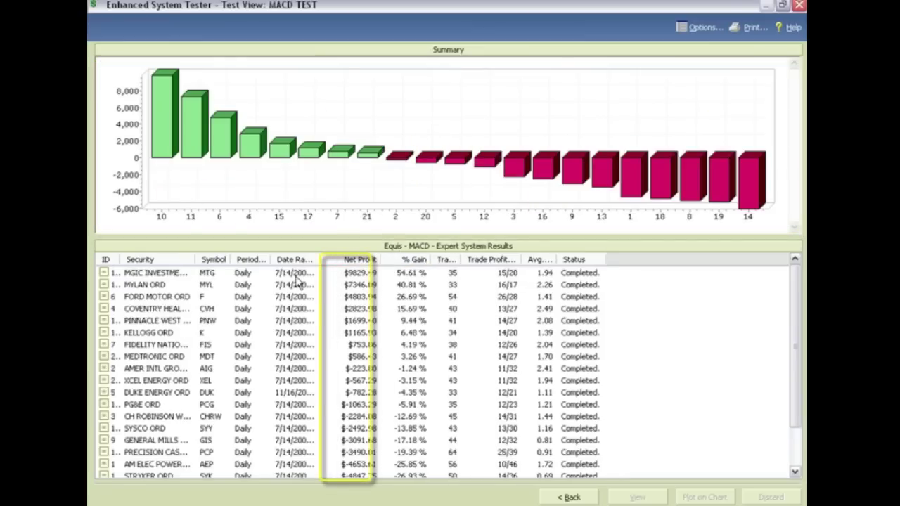
Step: Select the Mylan Ord result, widen the Trade Profit/Loss and average profit/loss columns, and open its details
left_click(189, 274)
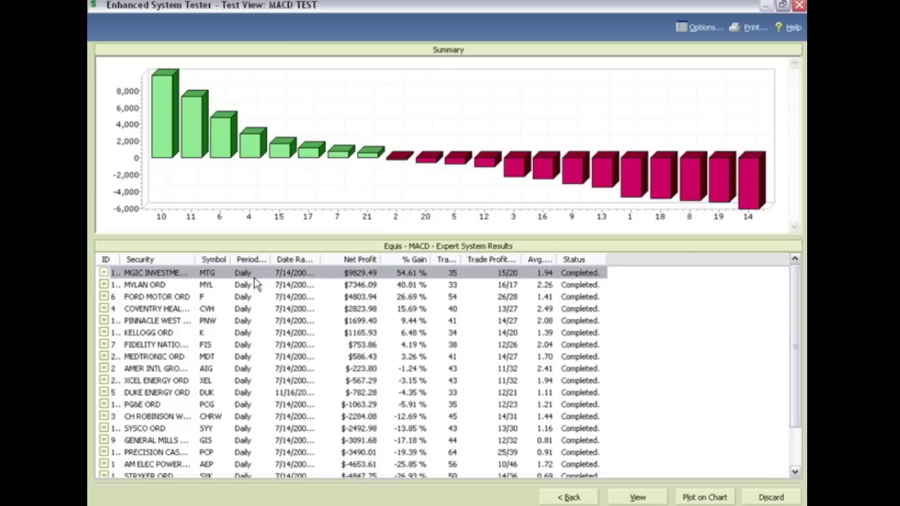
left_click(139, 287)
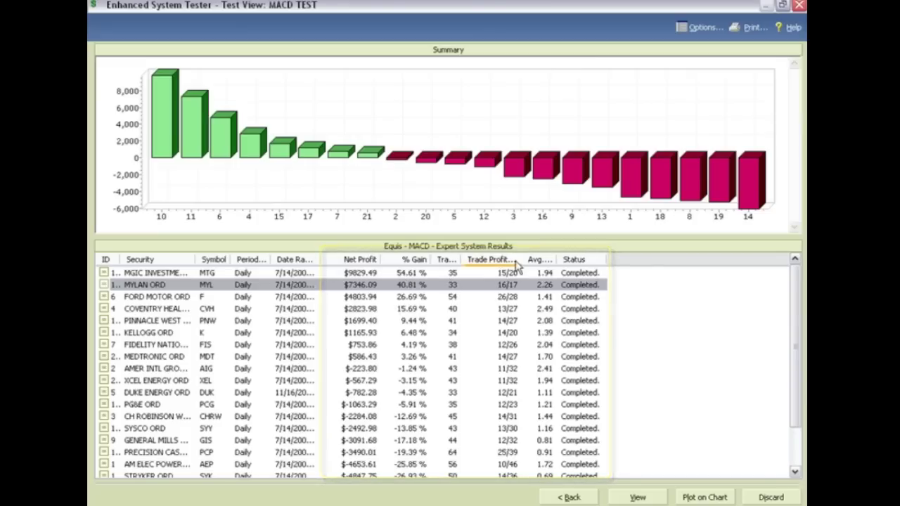
left_click_drag(528, 260, 543, 259)
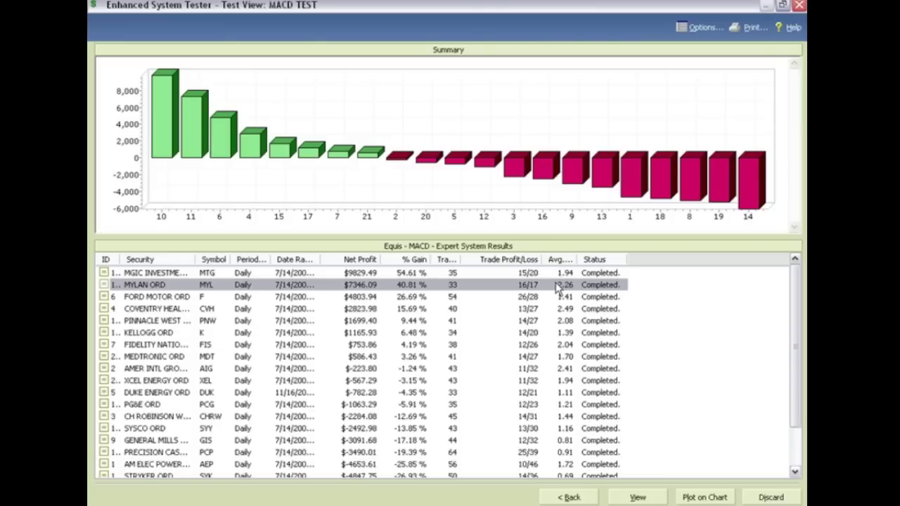
left_click_drag(578, 259, 616, 260)
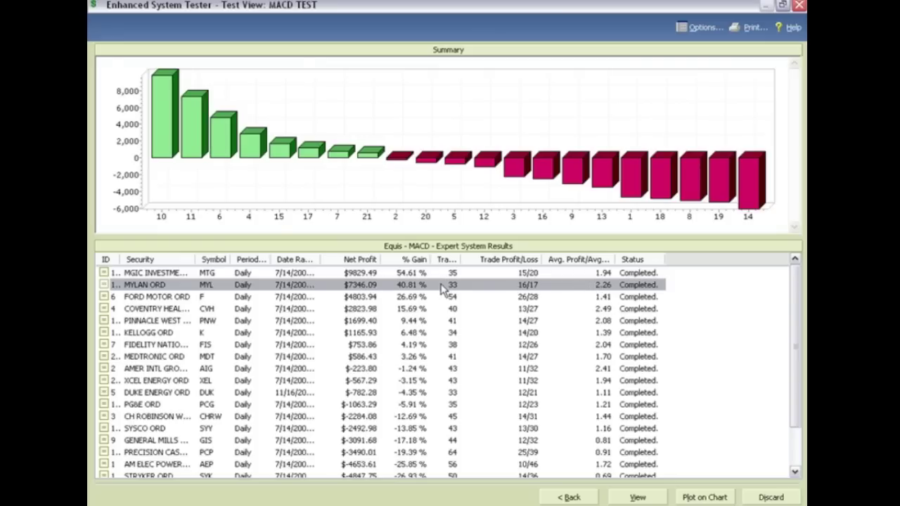
double_click(345, 285)
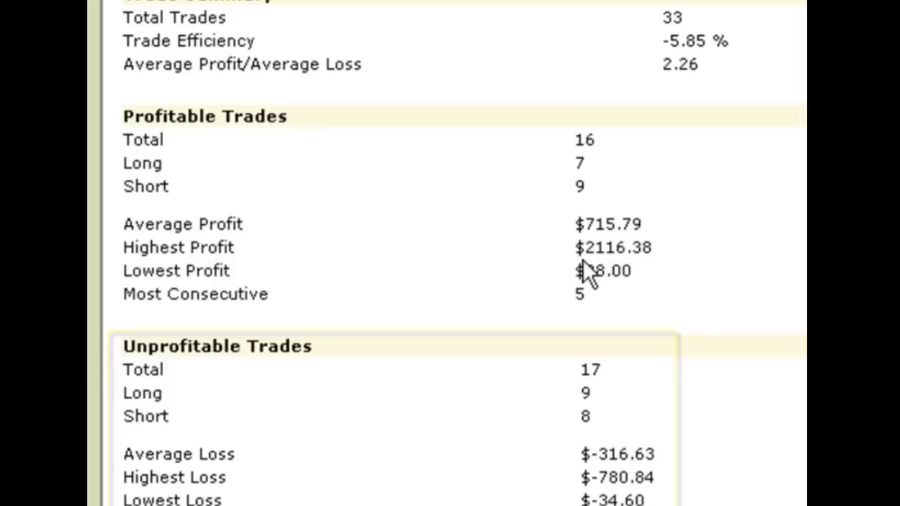
Step: Review Mylan's Highest Profit and average loss figures, check the Equity tab, then return to Summary
left_click_drag(580, 241, 644, 222)
left_click_drag(661, 450, 586, 450)
left_click(585, 450)
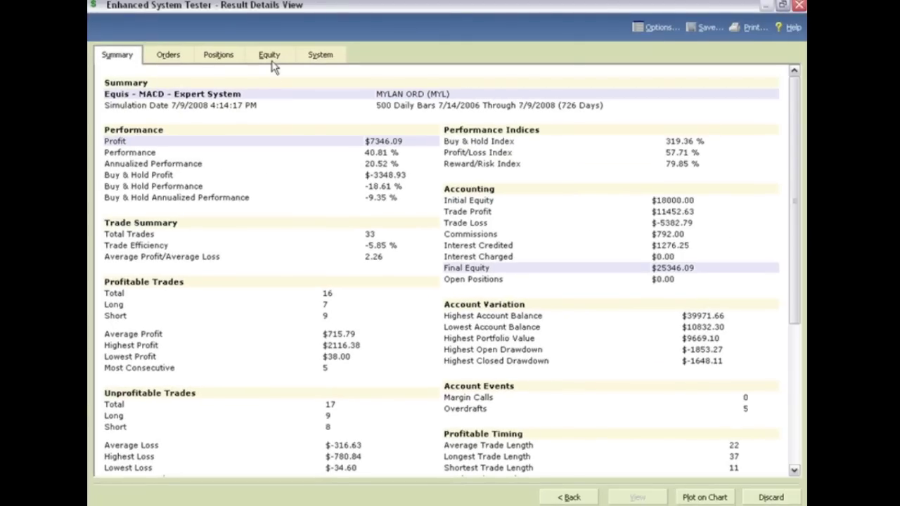
left_click(271, 60)
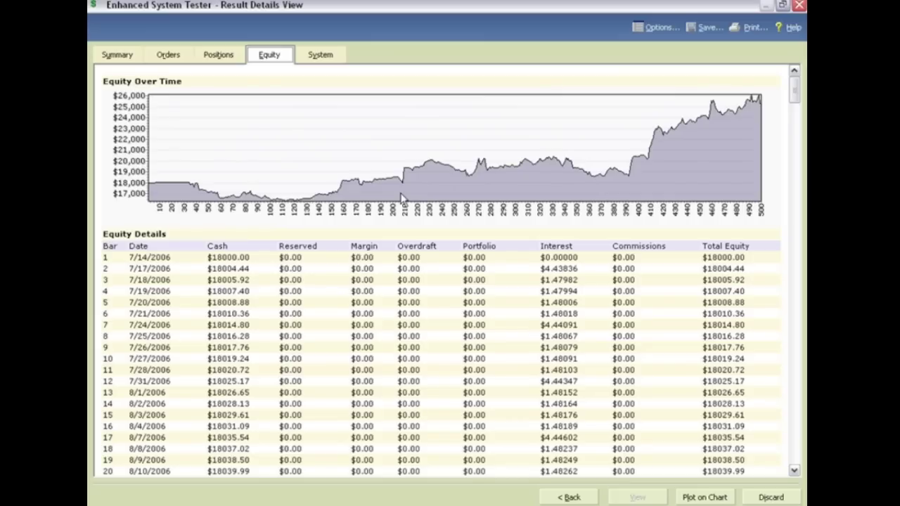
left_click(117, 56)
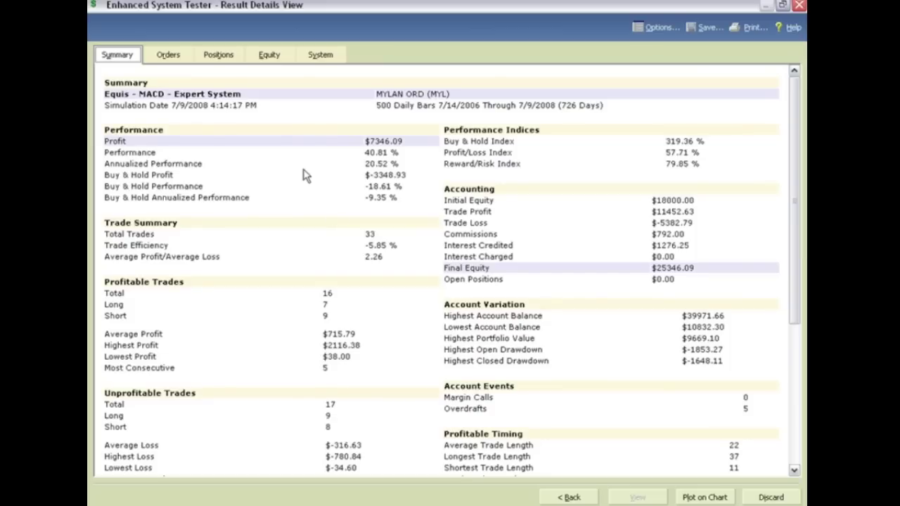
Step: Close the Enhanced System Tester and open the MYL price chart
left_click(569, 497)
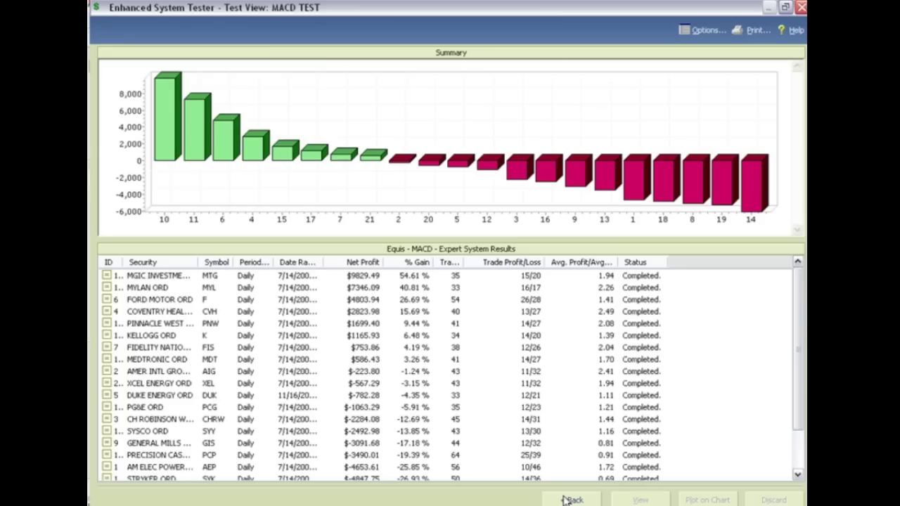
left_click(167, 288)
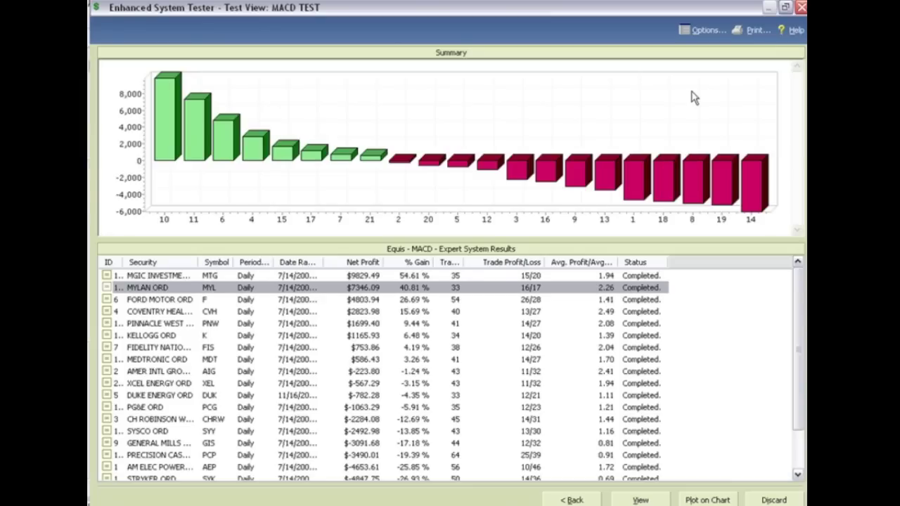
left_click(801, 8)
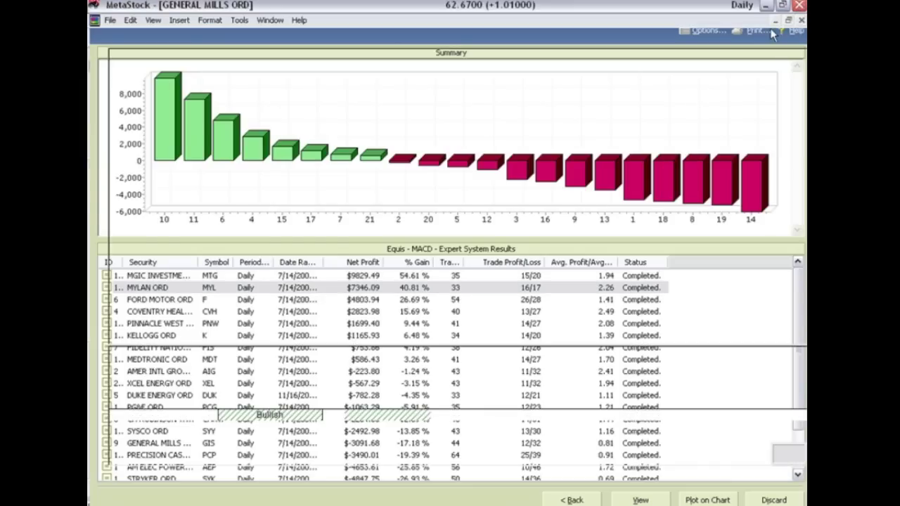
left_click(120, 39)
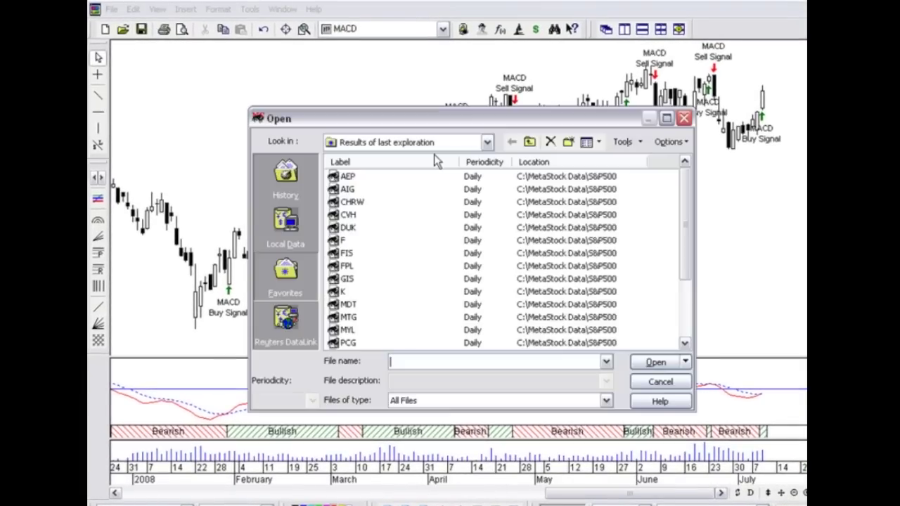
type("myl")
key("Return")
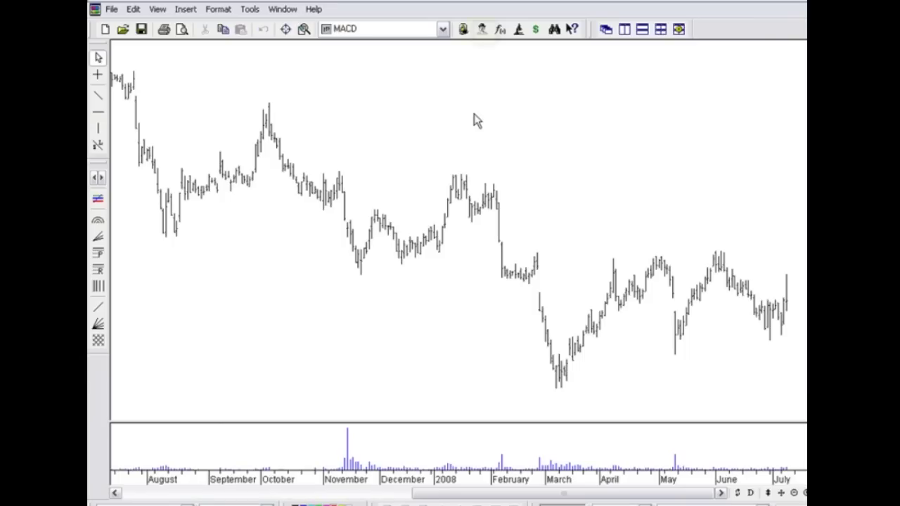
Step: Attach the Equis - MACD expert to the Mylan chart and dismiss its buy signal alert
left_click(483, 34)
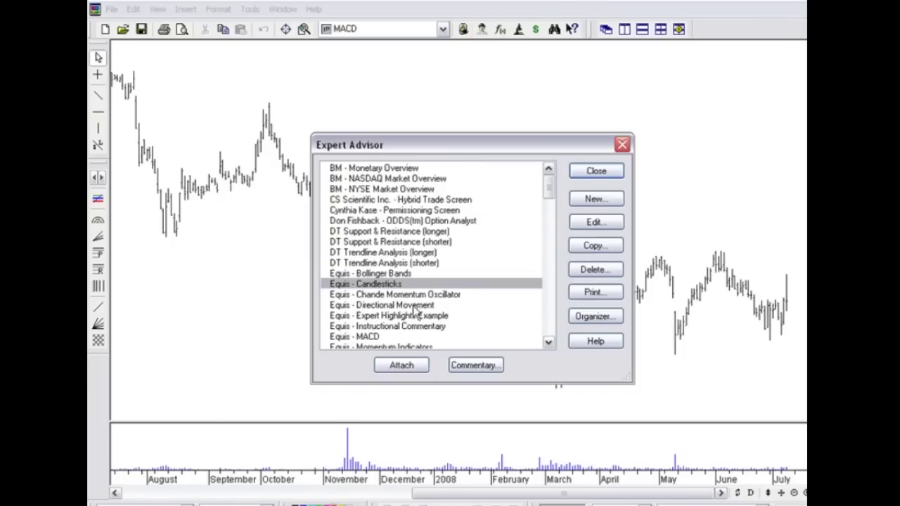
left_click(376, 338)
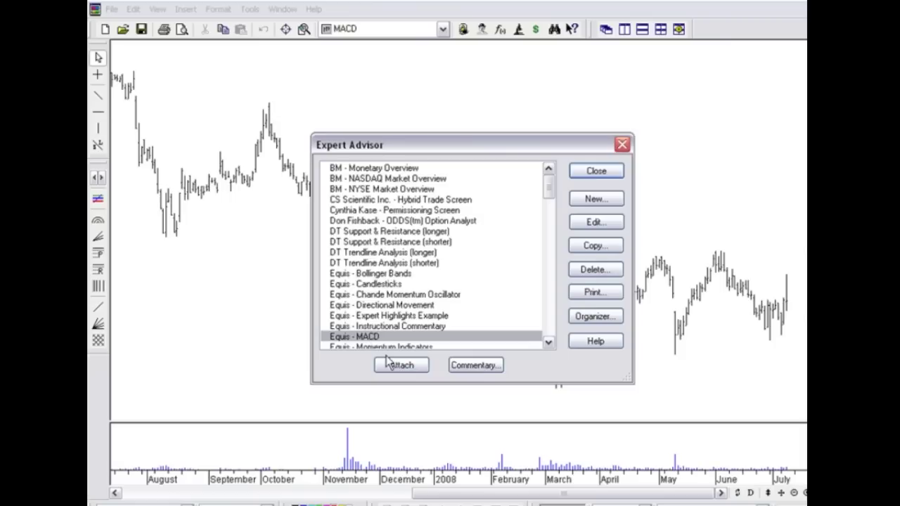
left_click(397, 365)
left_click(590, 173)
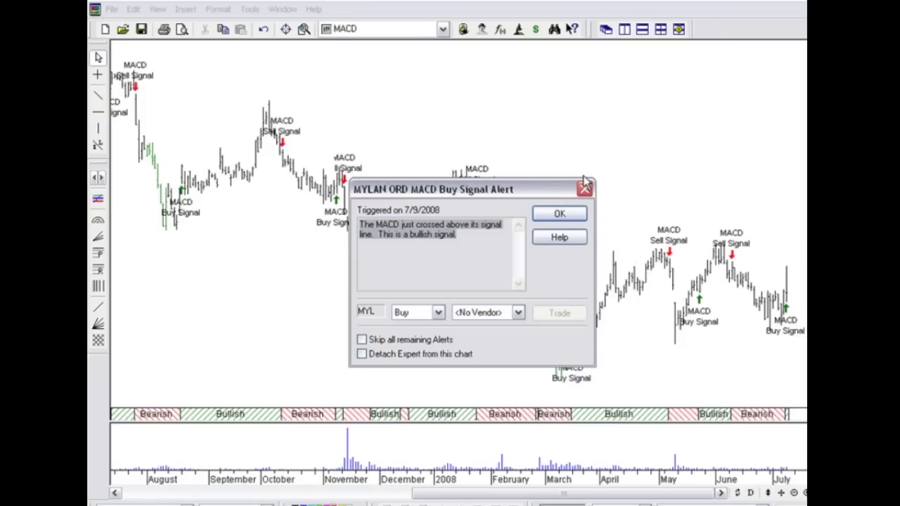
left_click(576, 214)
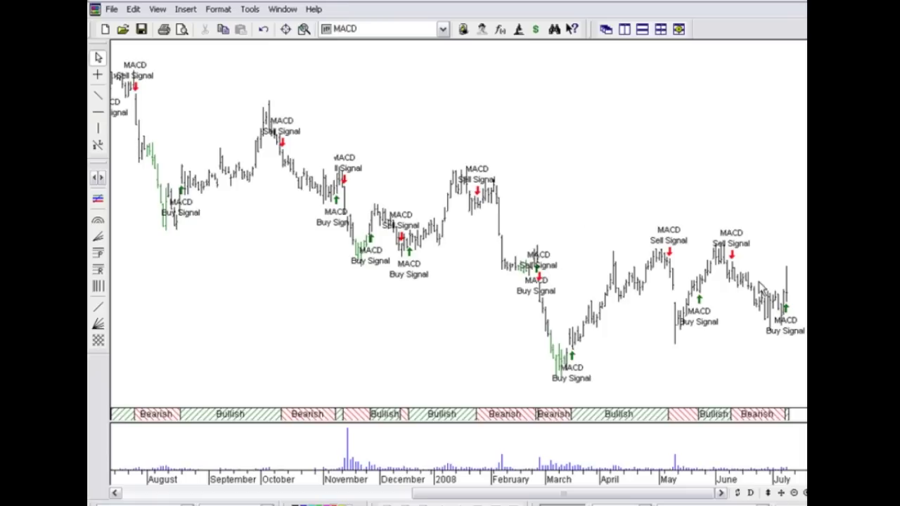